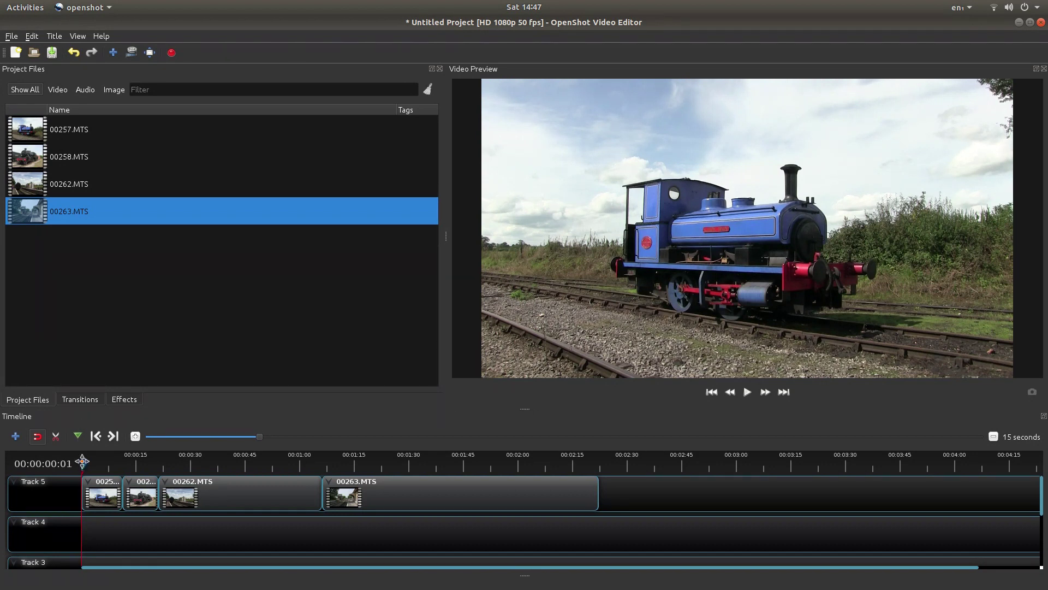
- Review the assembled clips, then export a Mobile 360p (320x240) MP4 named PROXY
left_click_drag(82, 462, 363, 463)
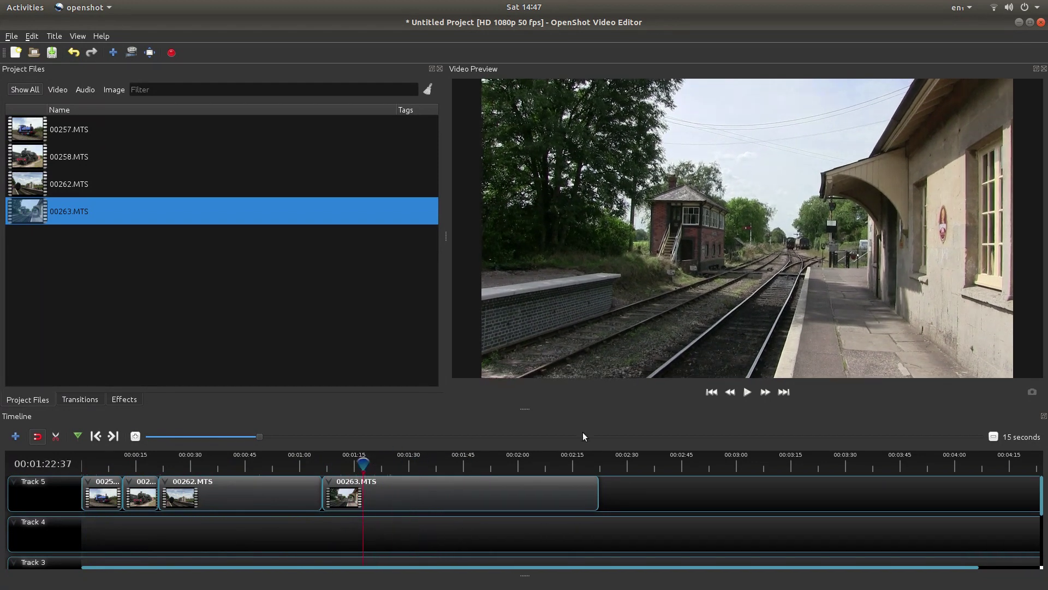
left_click(710, 391)
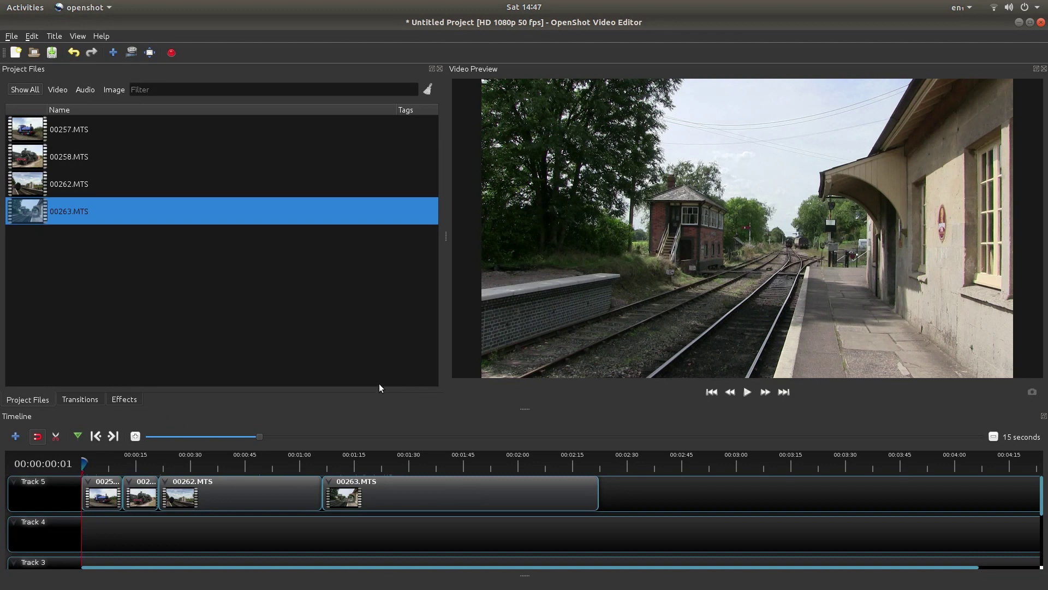
left_click(173, 53)
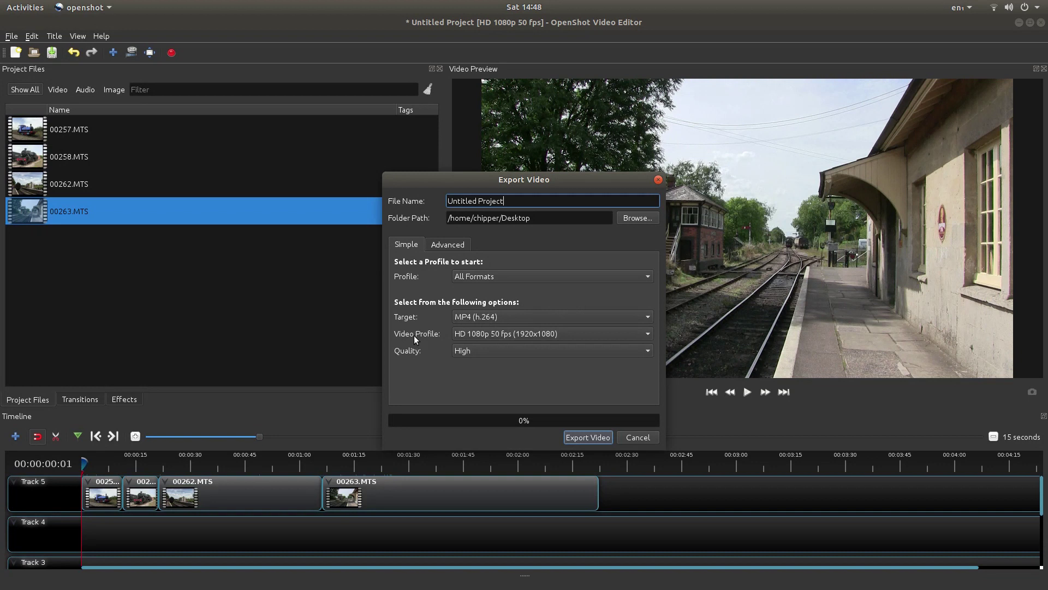
left_click(532, 333)
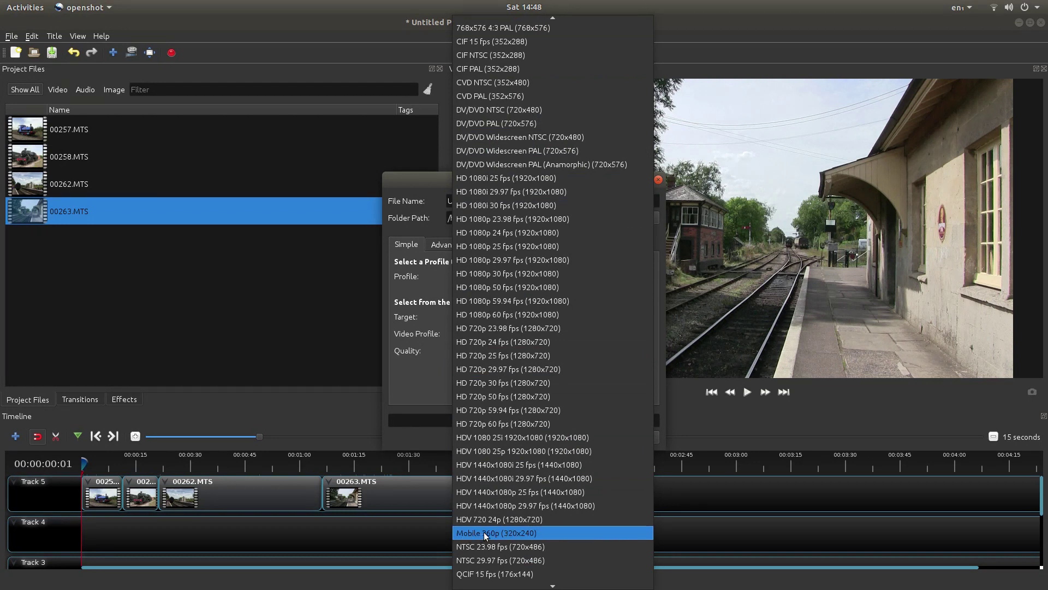
left_click(537, 531)
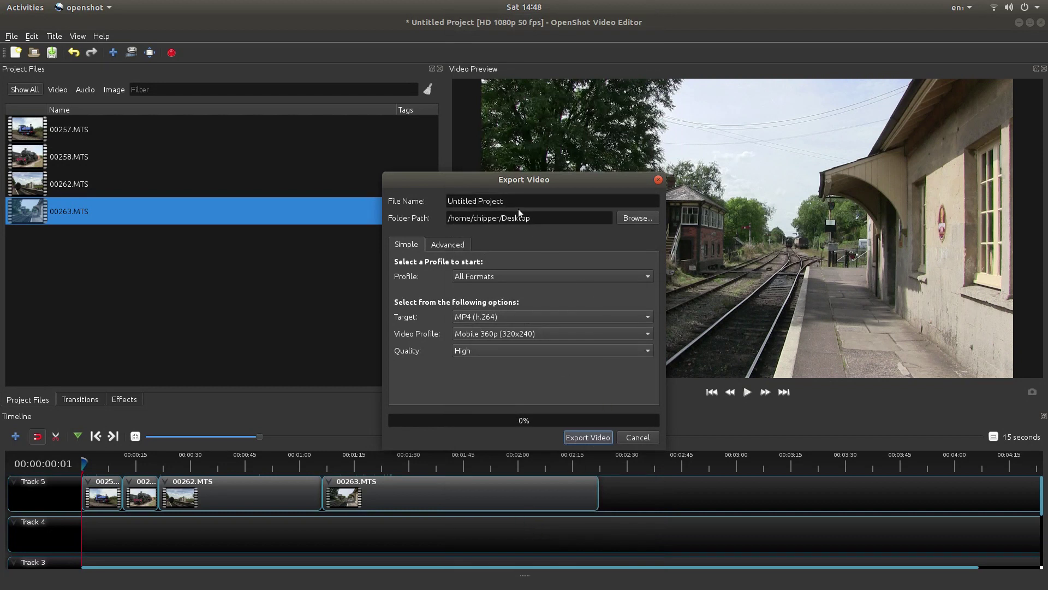
left_click_drag(512, 201, 449, 199)
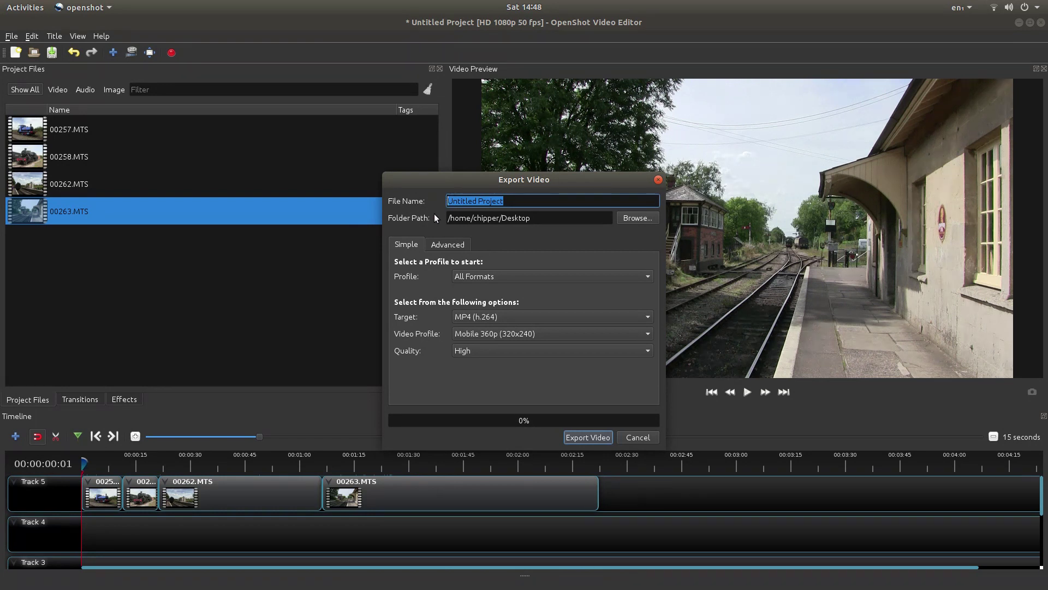
type("PROXY")
left_click(591, 437)
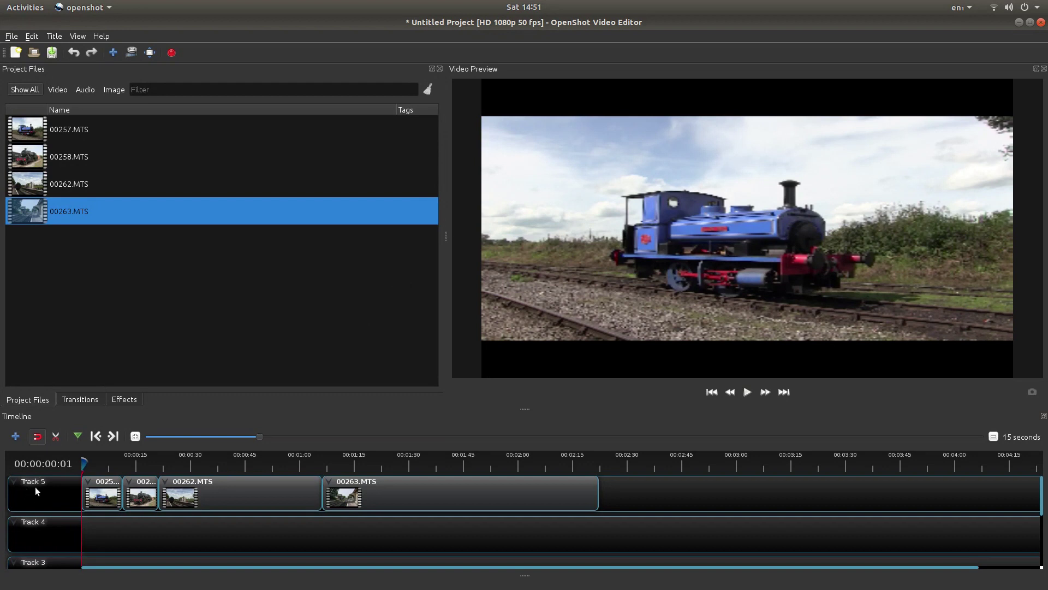
- Remove Track 5 with its clips and import PROXY.mp4 from the Desktop into Project Files
right_click(34, 486)
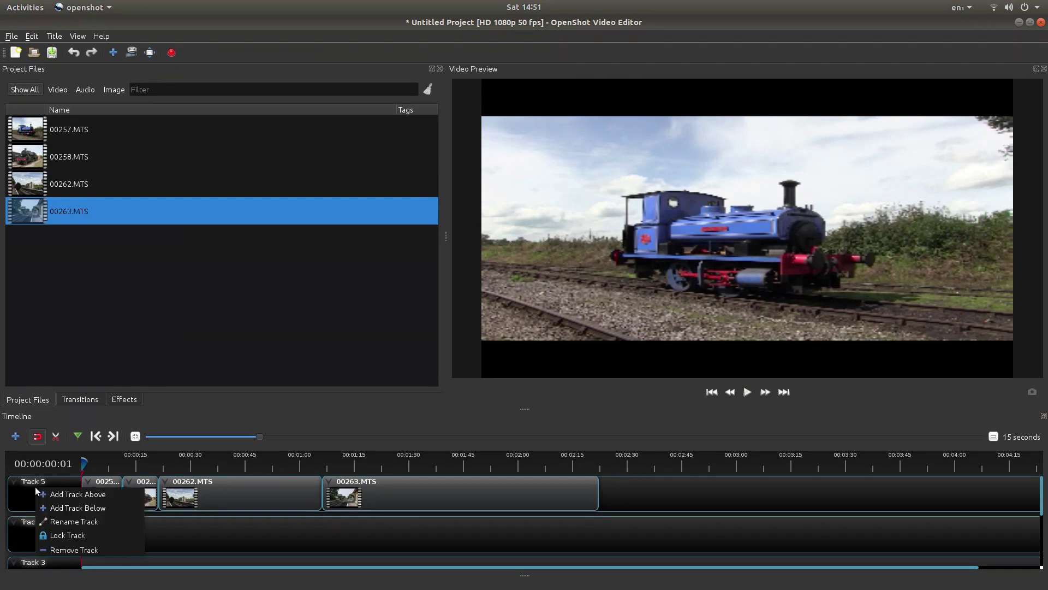
left_click(70, 549)
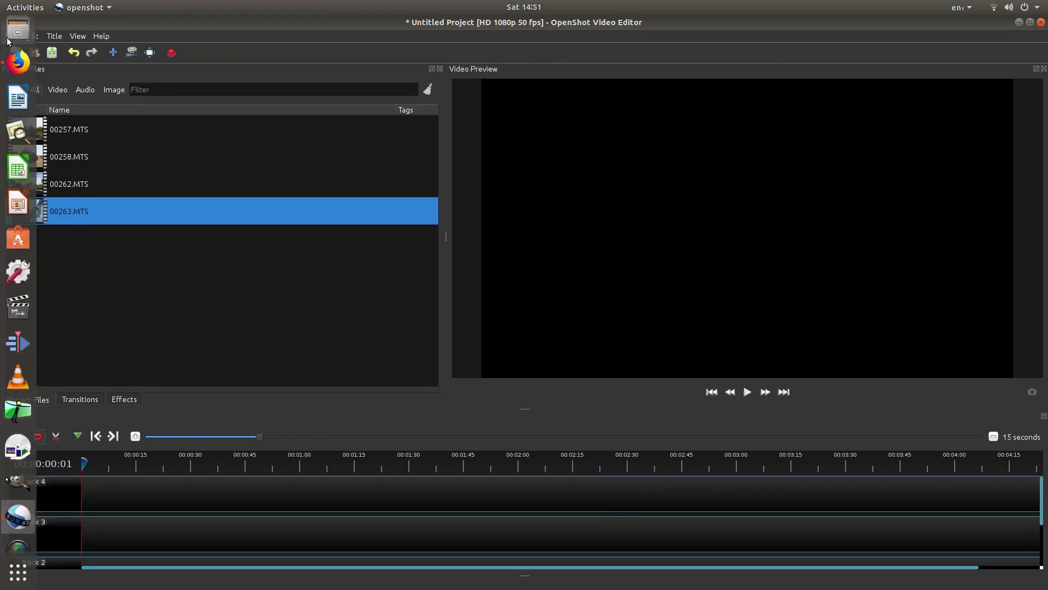
left_click(18, 31)
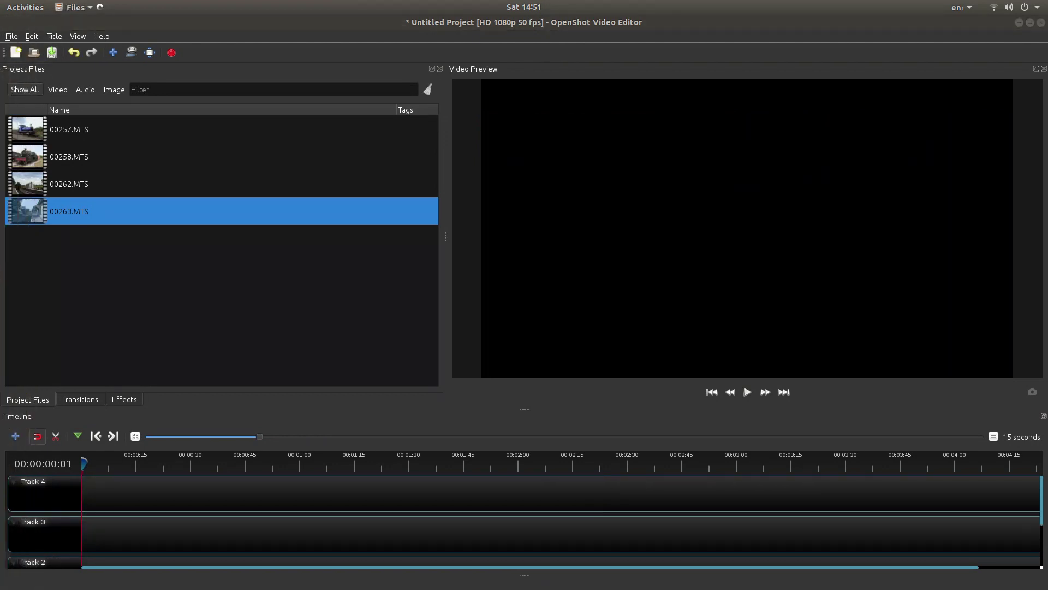
left_click(296, 426)
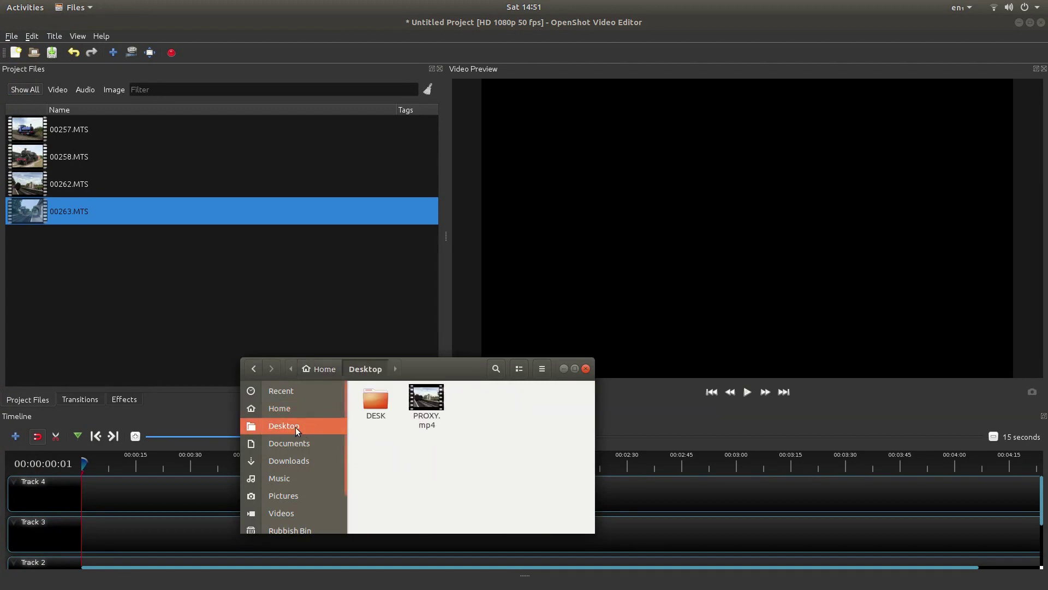
left_click_drag(436, 406, 52, 255)
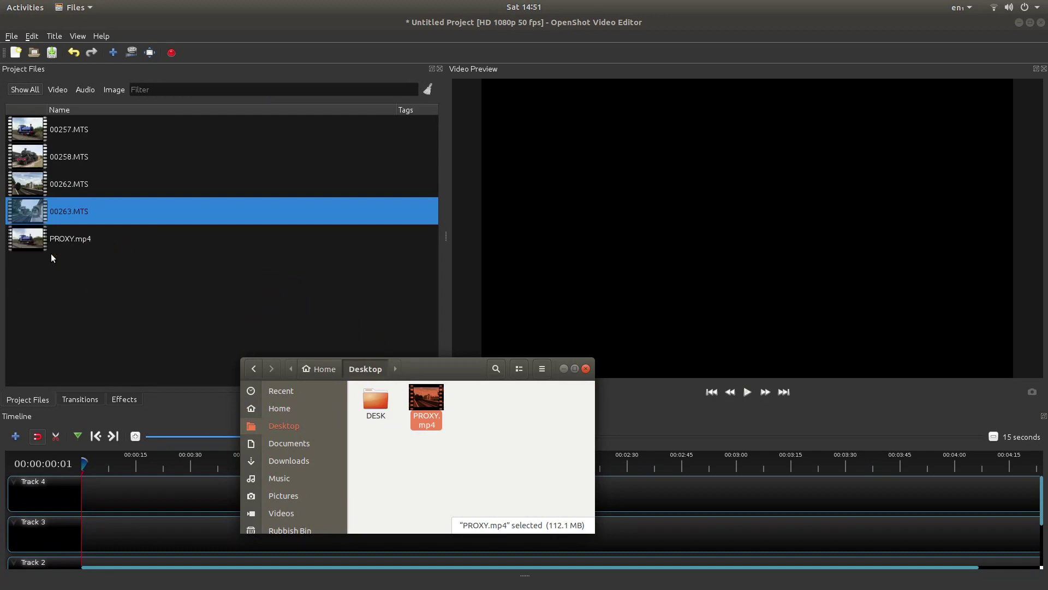
left_click(586, 369)
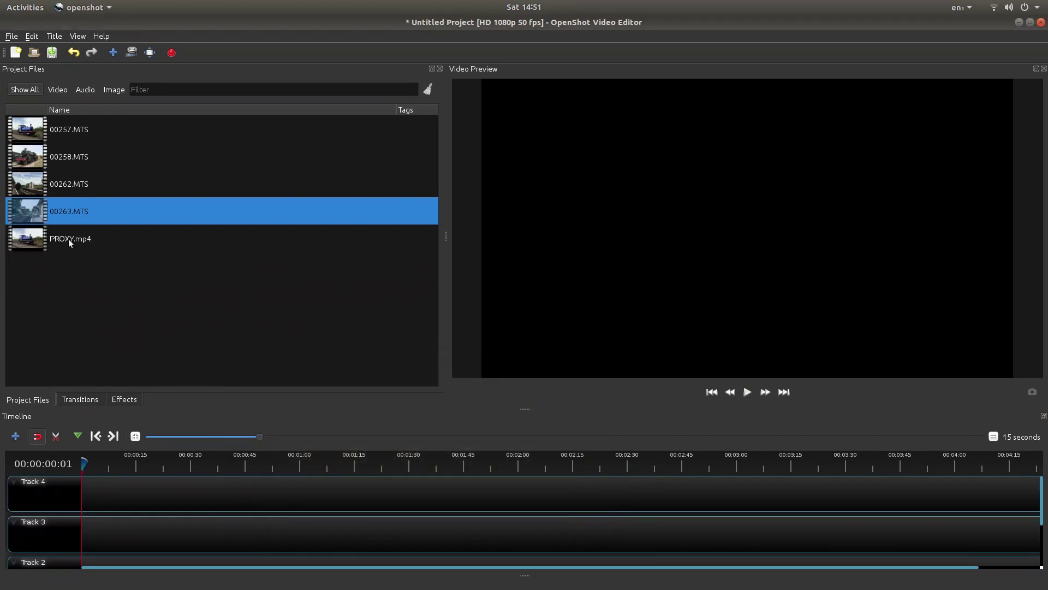
- Drop PROXY.mp4 onto Track 4 at 0:00, keeping the HD 1080p 50 fps profile
left_click_drag(30, 244, 232, 496)
left_click_drag(412, 494, 261, 490)
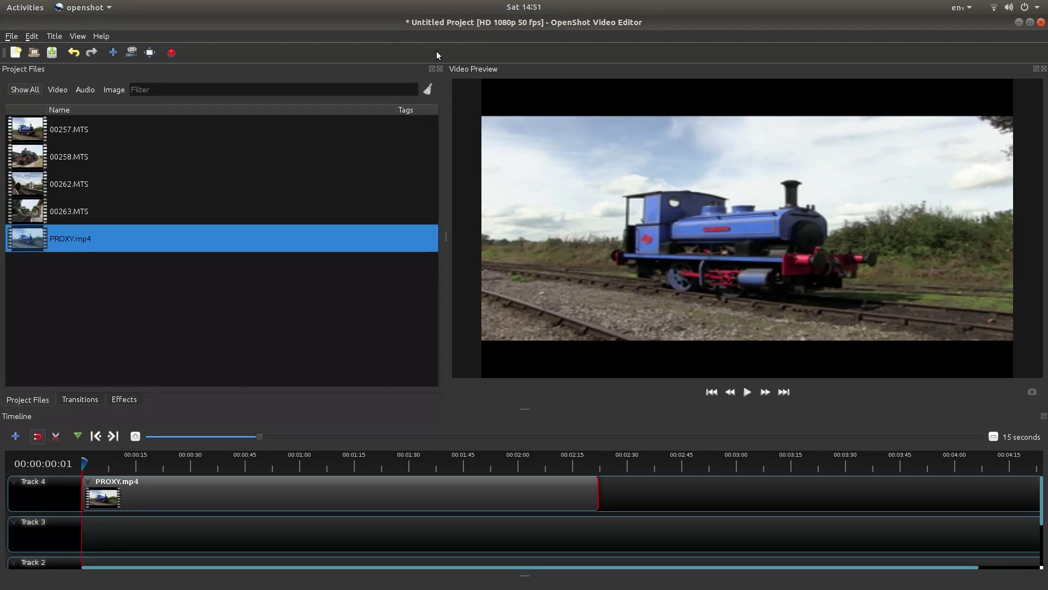
left_click(130, 52)
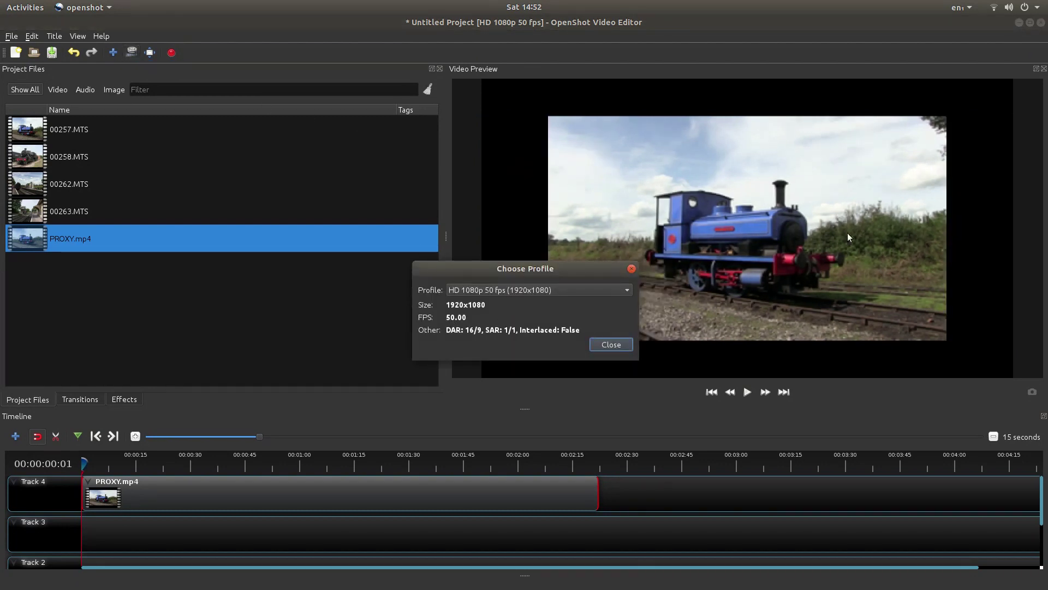
left_click(616, 345)
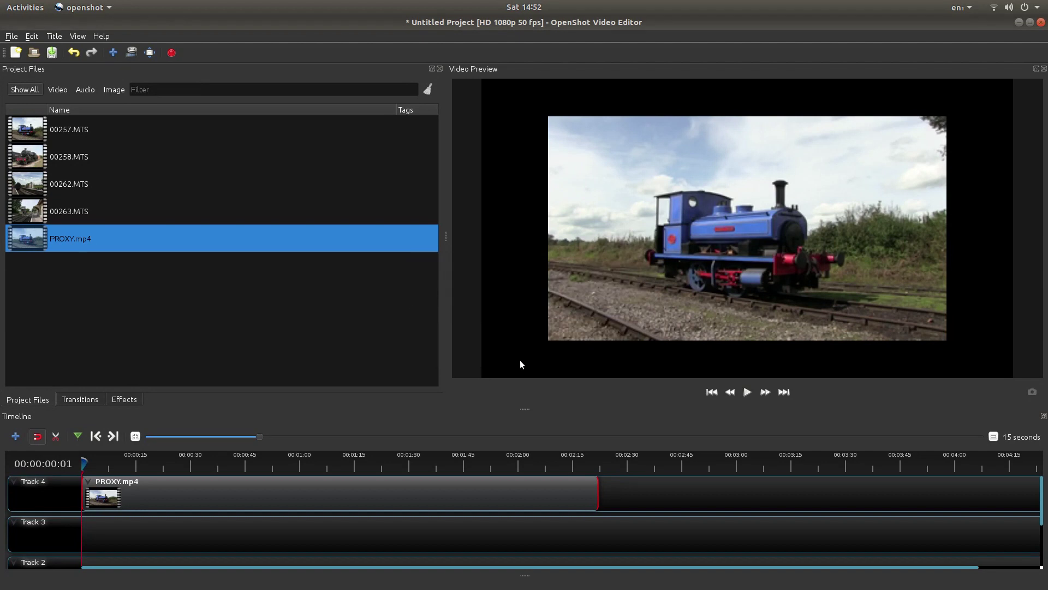
- Add markers at the early shot changes, around 2.5 seconds and 8 seconds
mouse_move(87, 463)
left_mouse_down()
mouse_move(338, 465)
mouse_move(77, 465)
left_mouse_up()
left_click_drag(85, 460, 89, 461)
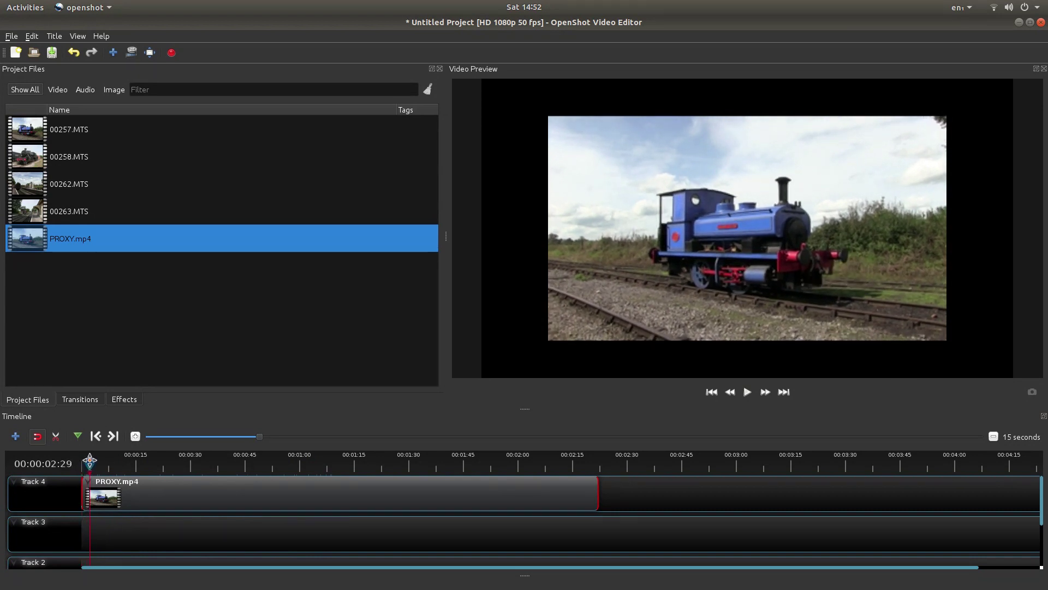
left_click(80, 433)
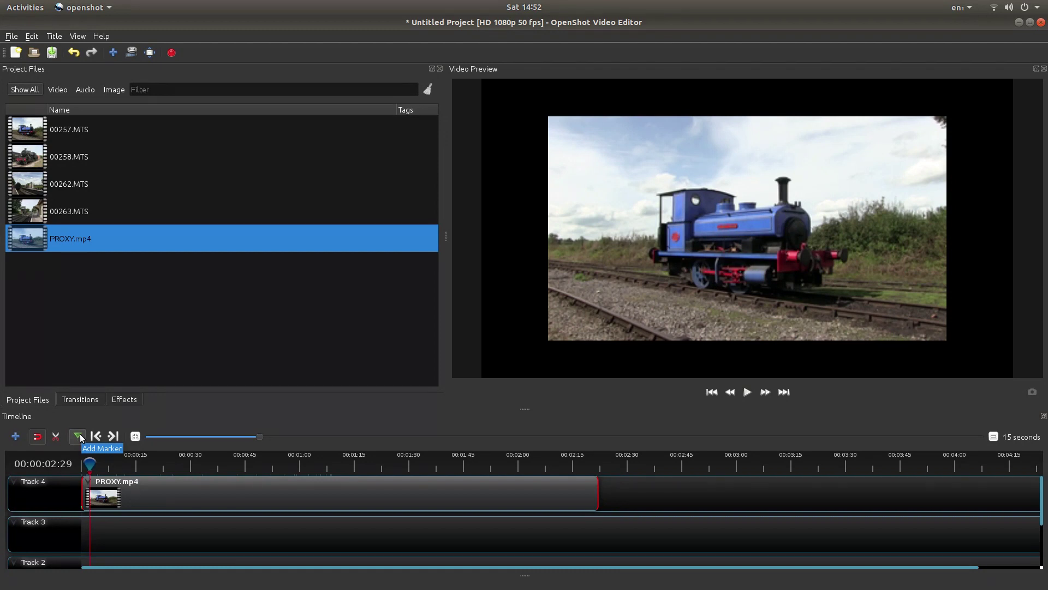
left_click(80, 436)
left_click_drag(90, 463, 110, 460)
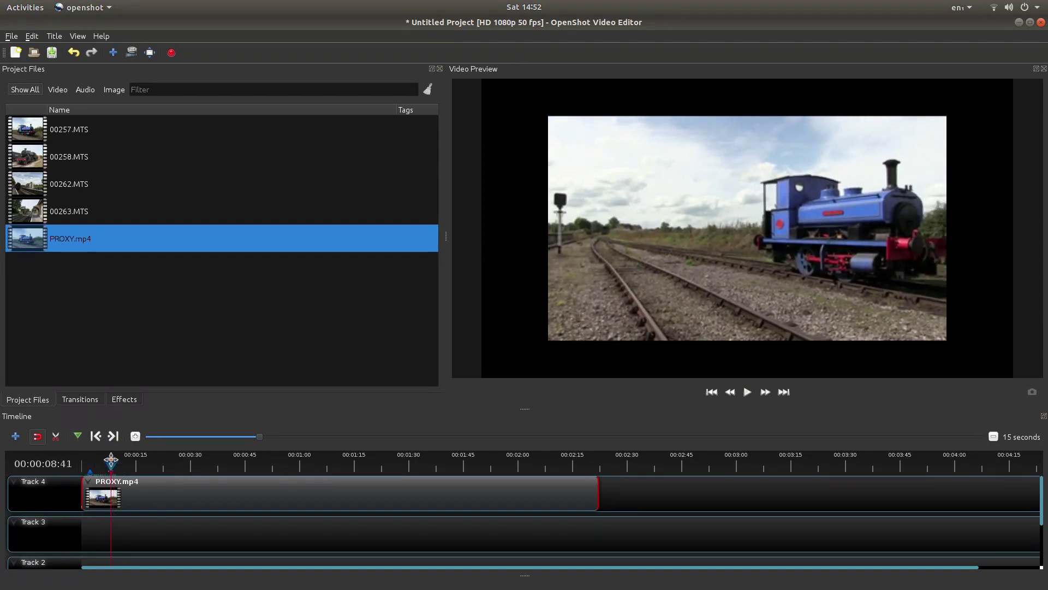
left_click(78, 440)
- Scrub through the later shots, add a marker near 1:48, and return to the start
left_click_drag(111, 460, 138, 460)
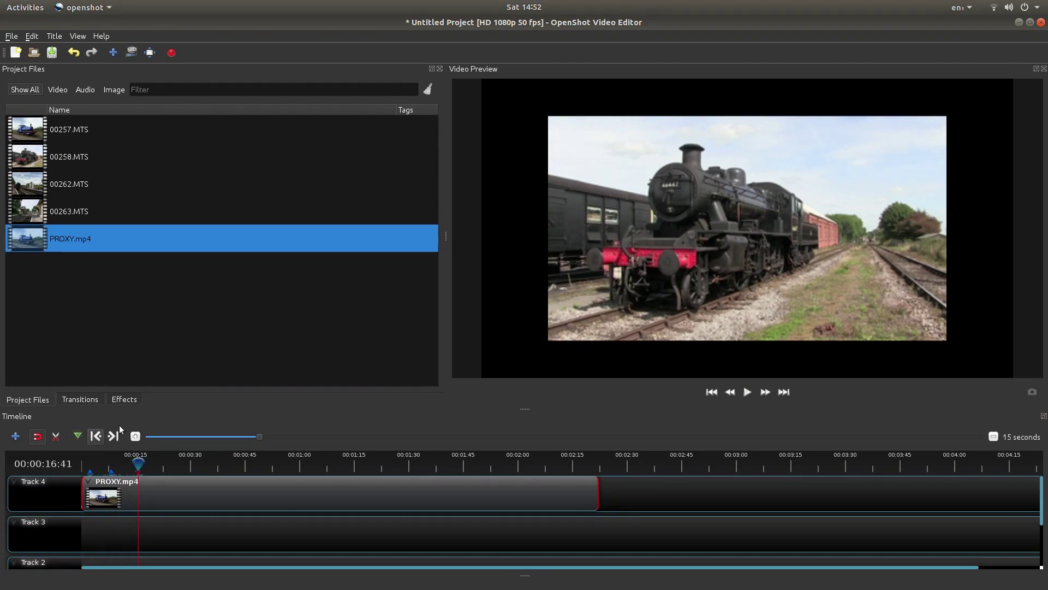
left_click_drag(139, 460, 237, 450)
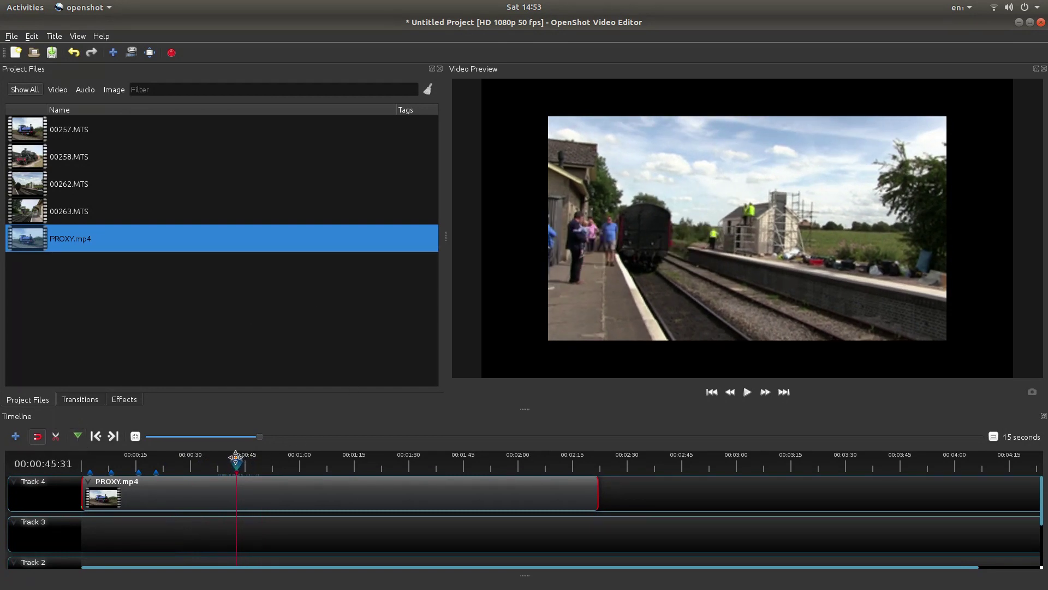
left_click_drag(235, 457, 300, 460)
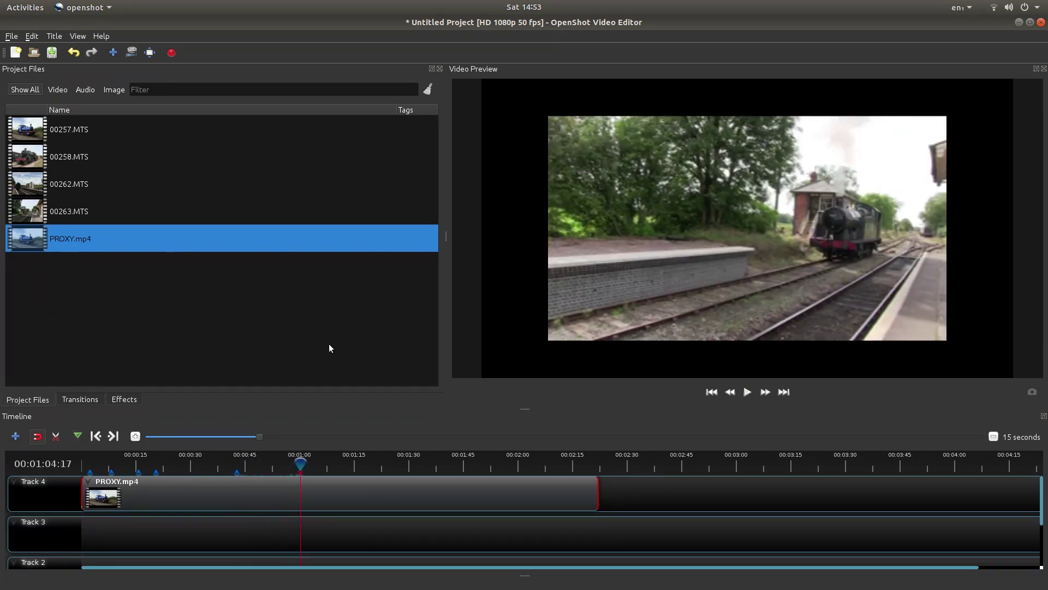
left_click_drag(301, 463, 450, 464)
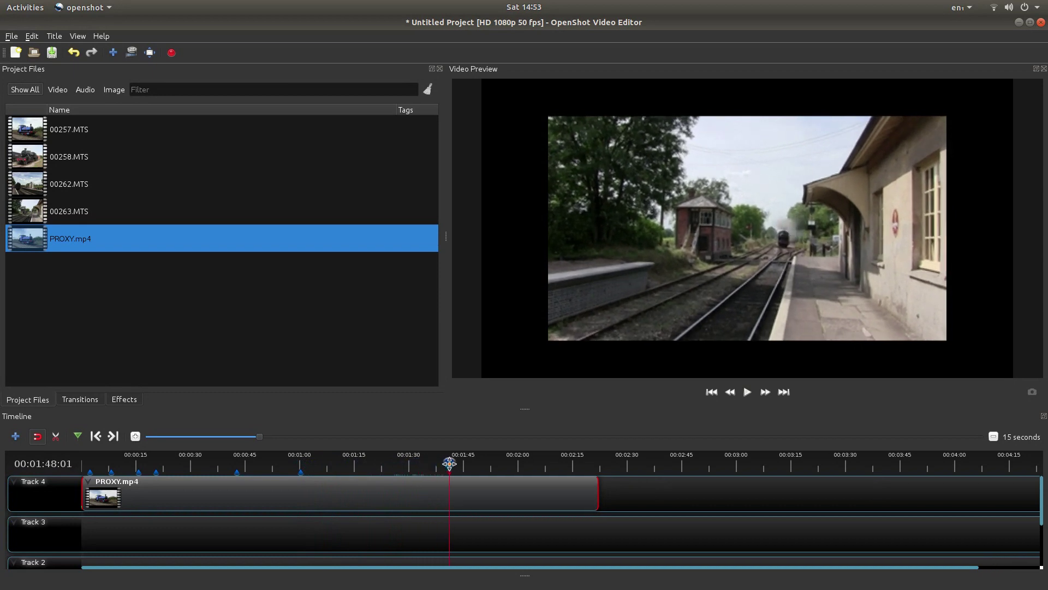
left_click(81, 435)
left_click_drag(451, 464, 570, 461)
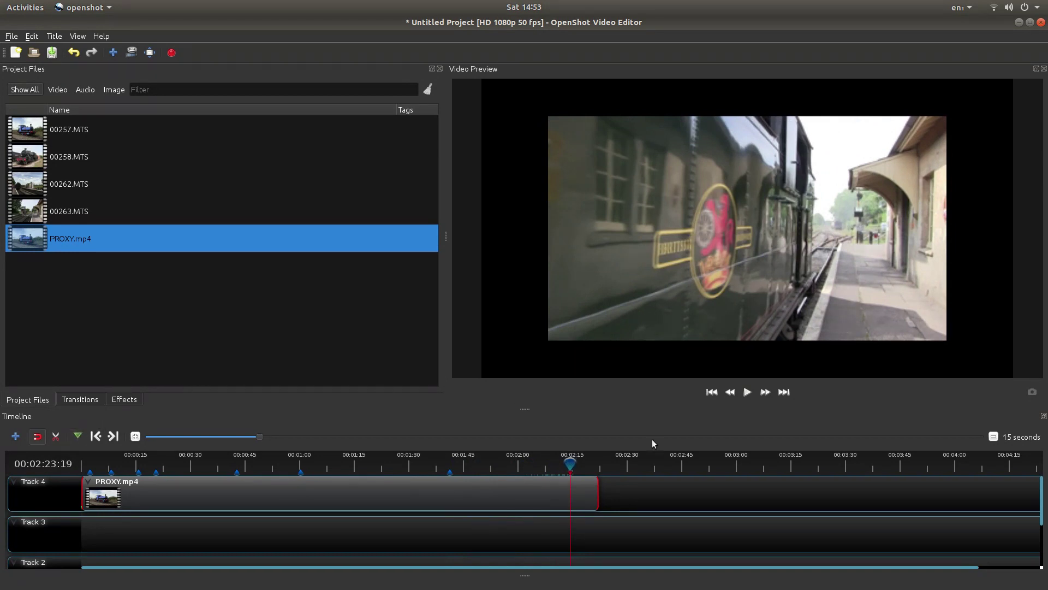
left_click(711, 391)
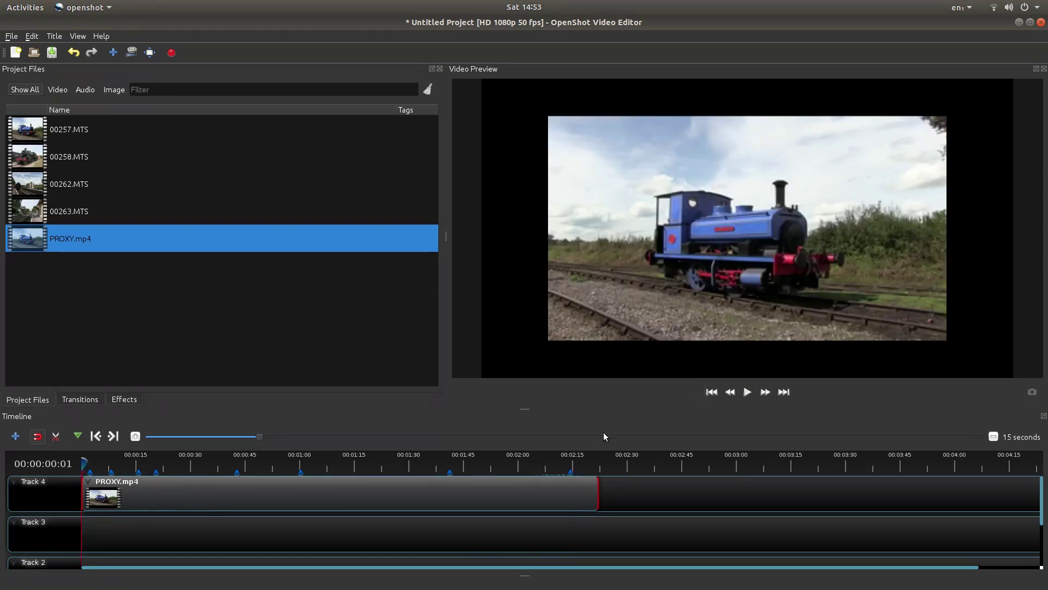
- Delete Track 4 and lay 00257, 00258, 00262 and 00263.MTS in order on Track 3
right_click(45, 491)
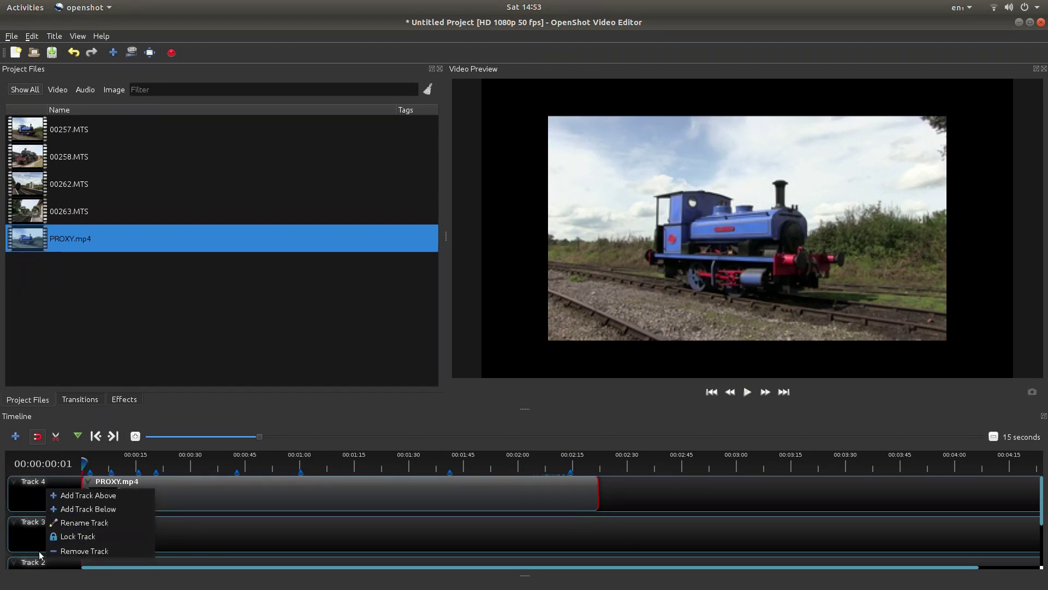
left_click(79, 551)
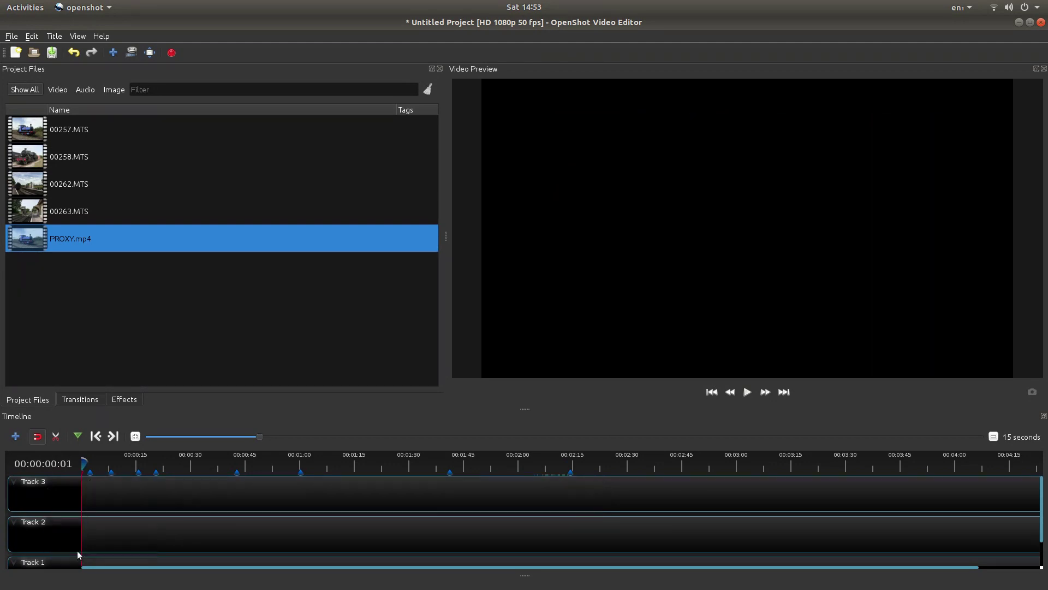
left_click_drag(48, 136, 105, 482)
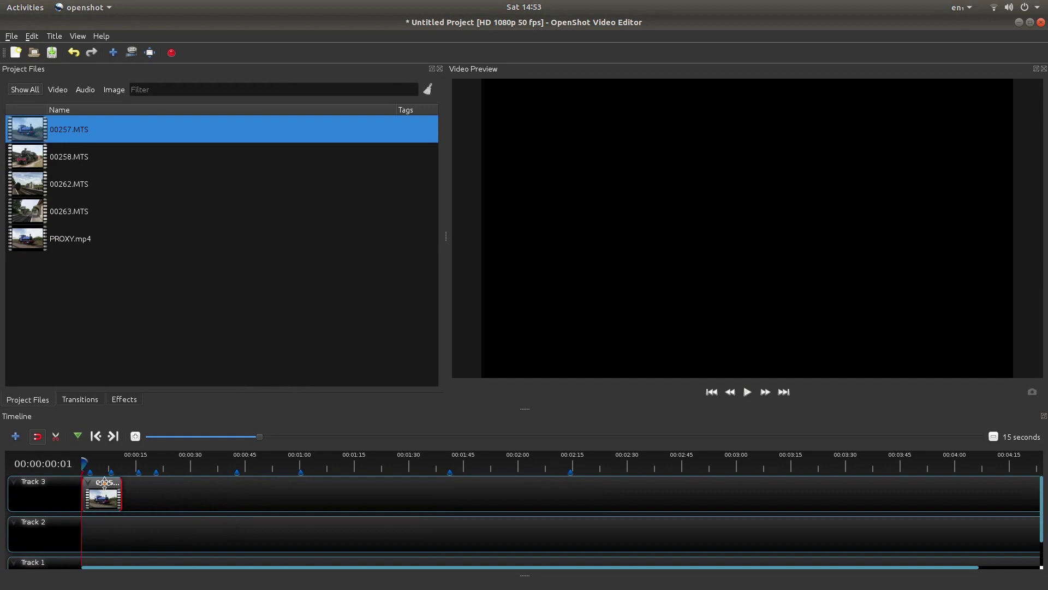
left_click_drag(25, 151, 143, 494)
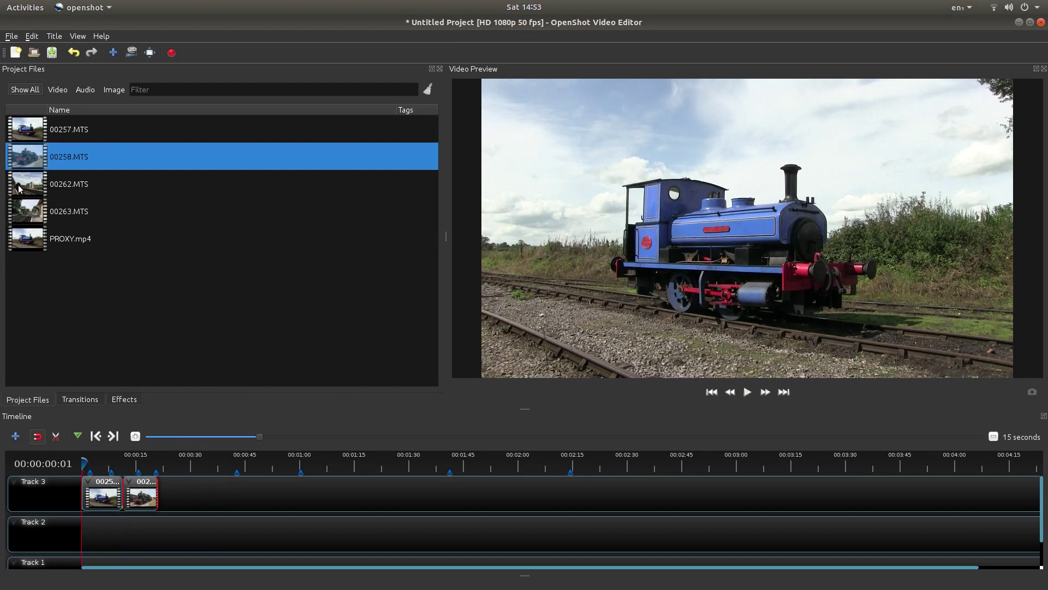
left_click_drag(18, 188, 226, 492)
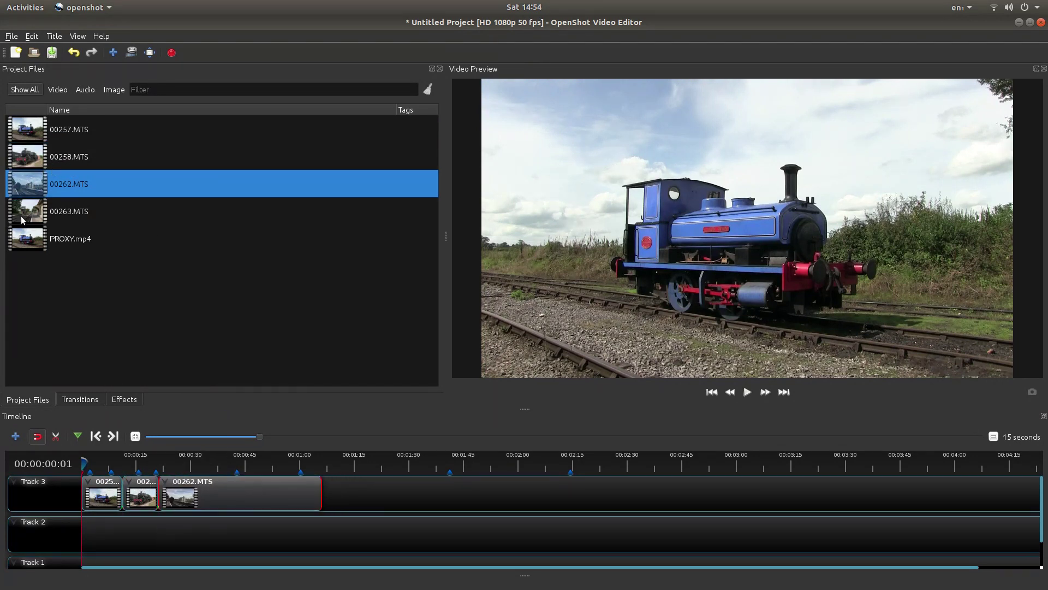
left_click_drag(22, 220, 326, 491)
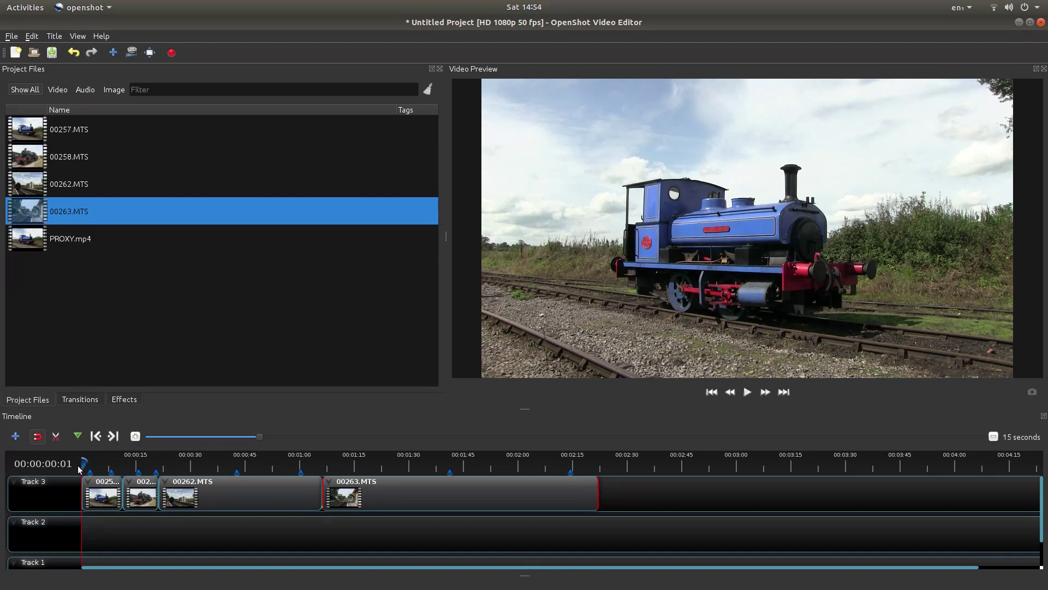
- Trim the first clip to the span between the first marker and 00:00:08:41
left_click(114, 436)
right_click(90, 484)
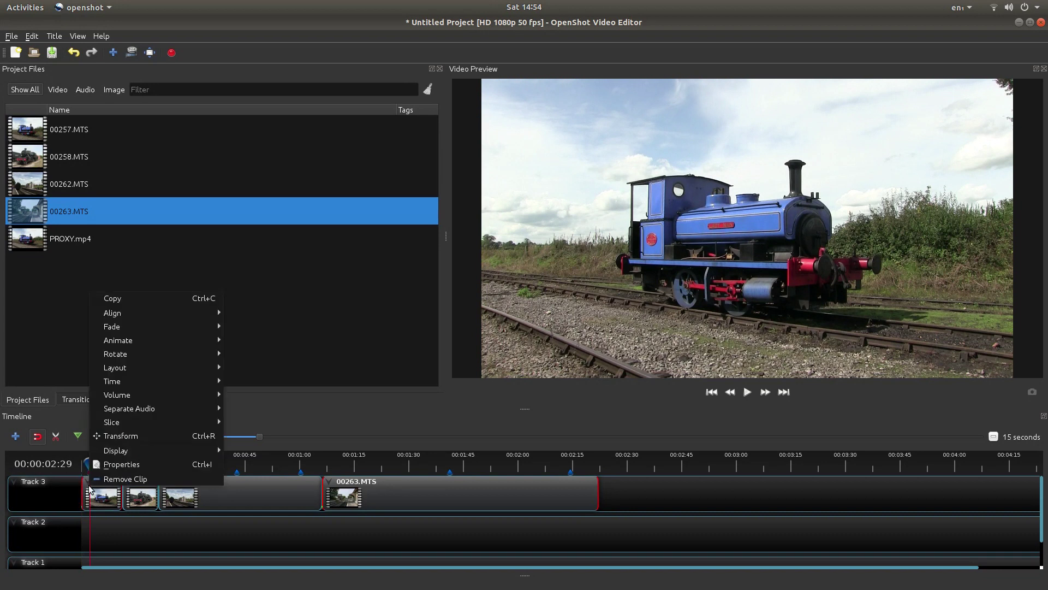
mouse_move(118, 410)
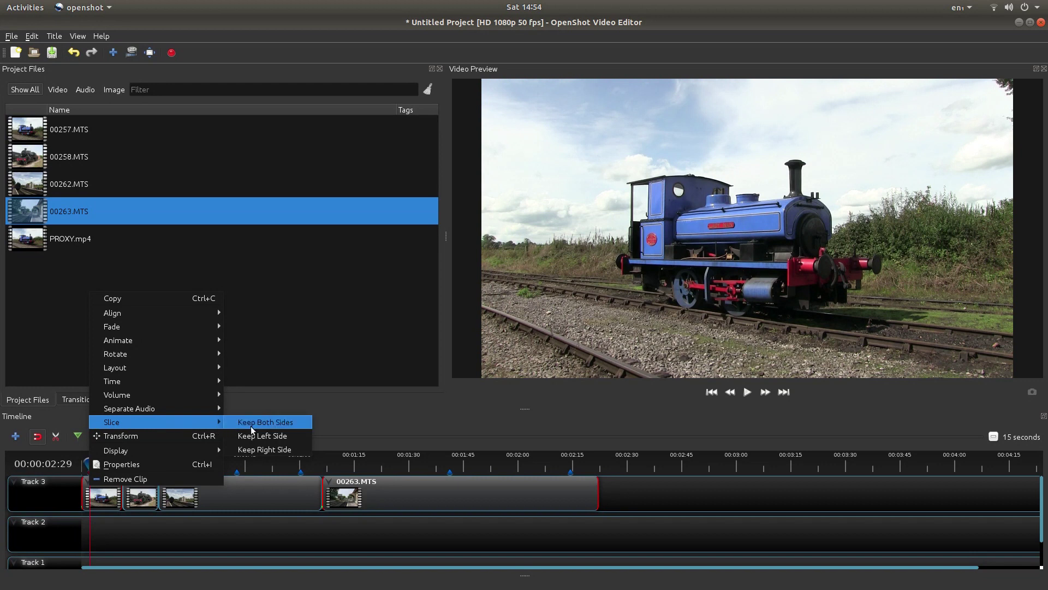
left_click(274, 449)
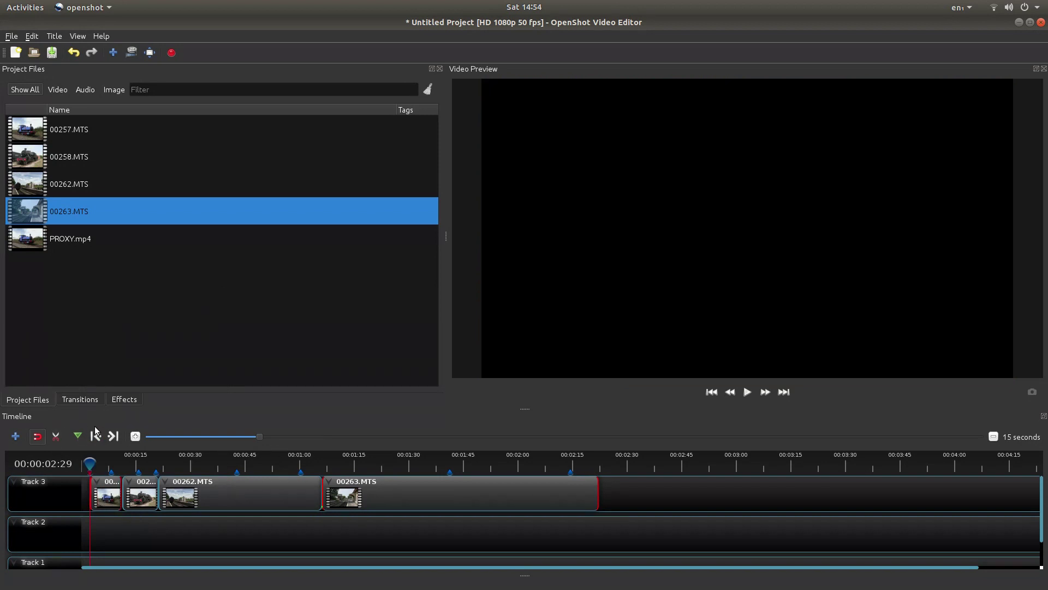
left_click(112, 435)
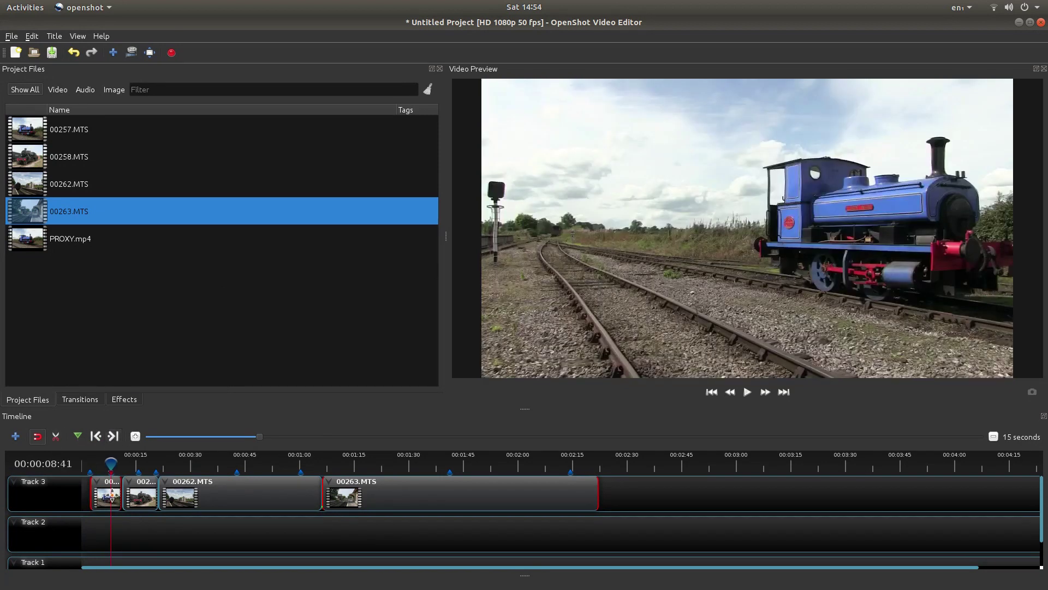
right_click(112, 496)
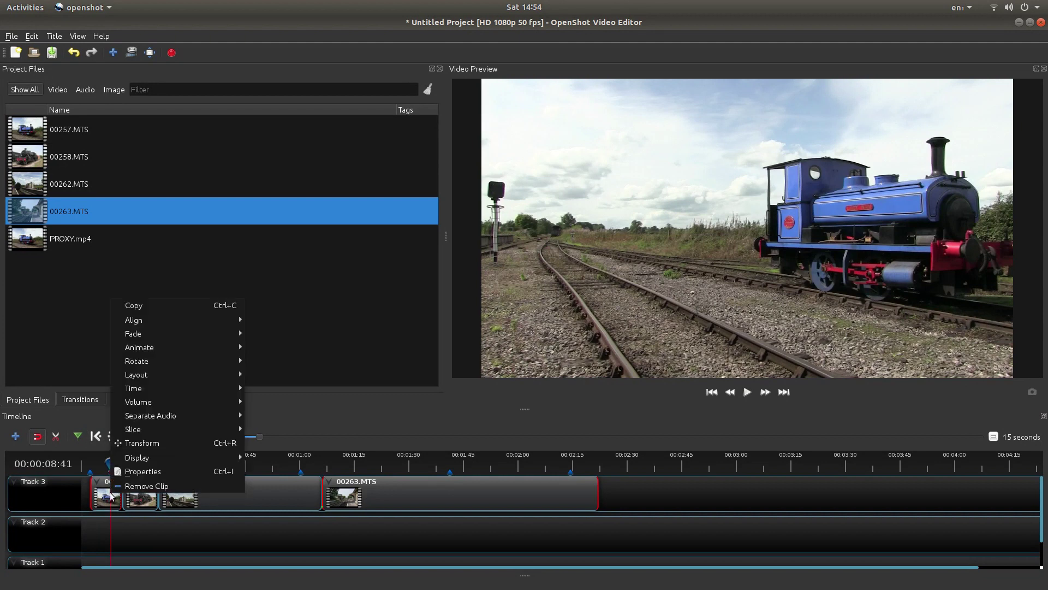
mouse_move(142, 431)
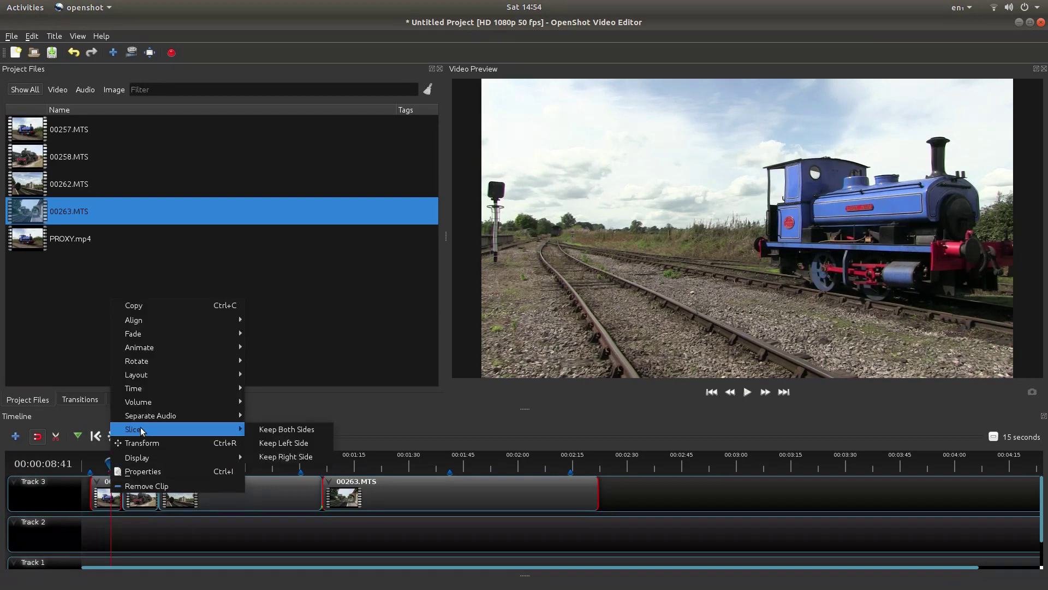
left_click(284, 443)
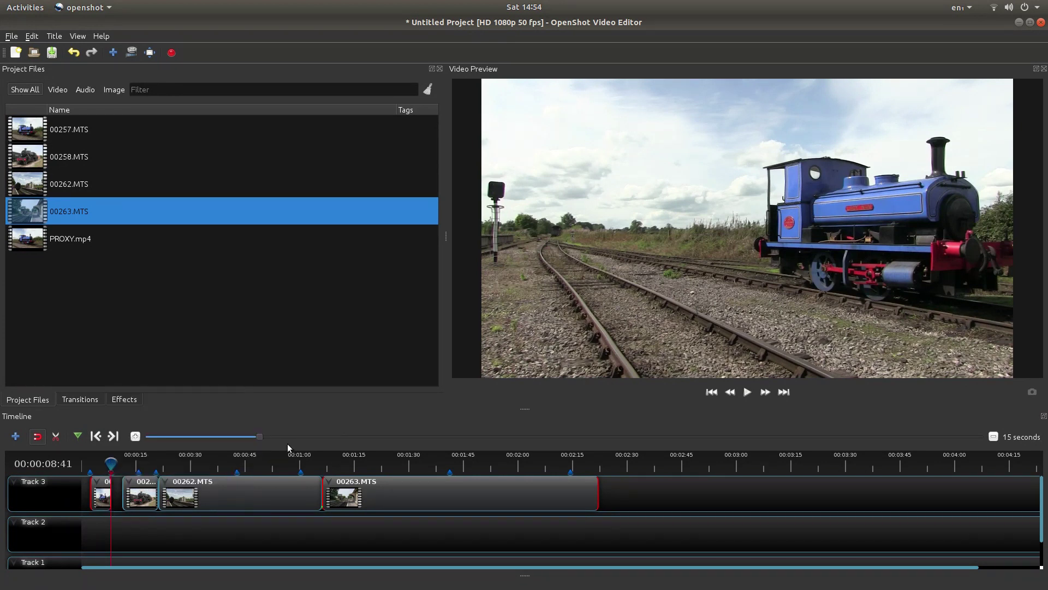
- Trim the second clip to start at the 00:00:16:41 marker and end at the next marker
left_click(113, 435)
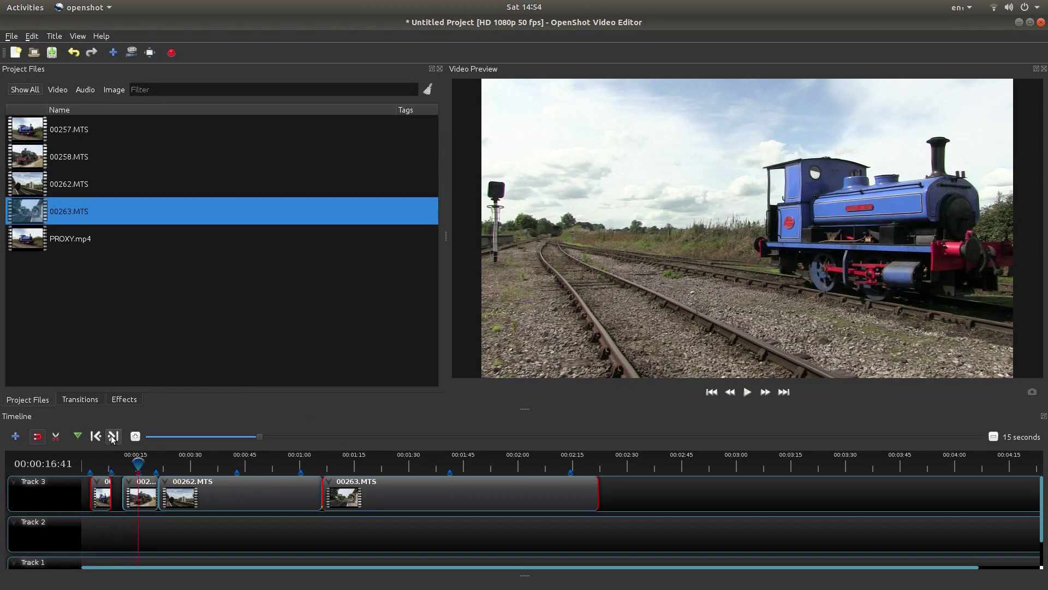
right_click(137, 490)
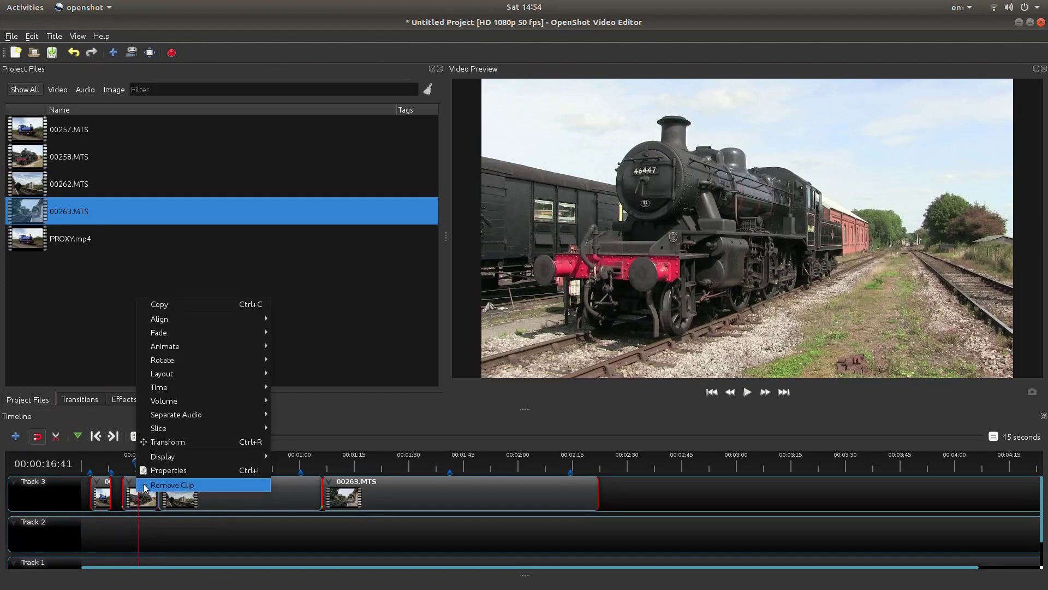
mouse_move(157, 429)
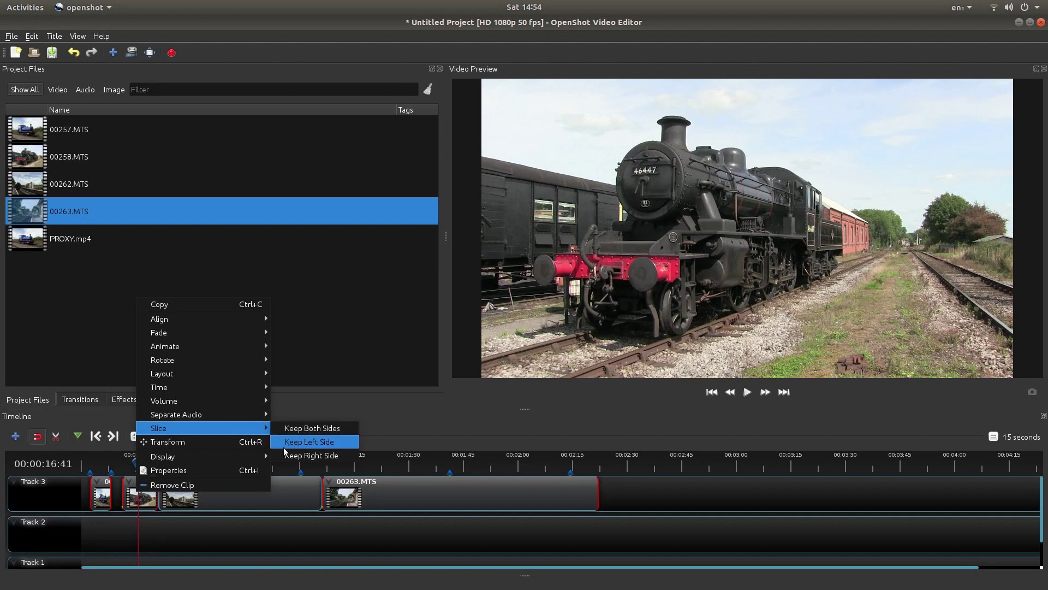
left_click(309, 454)
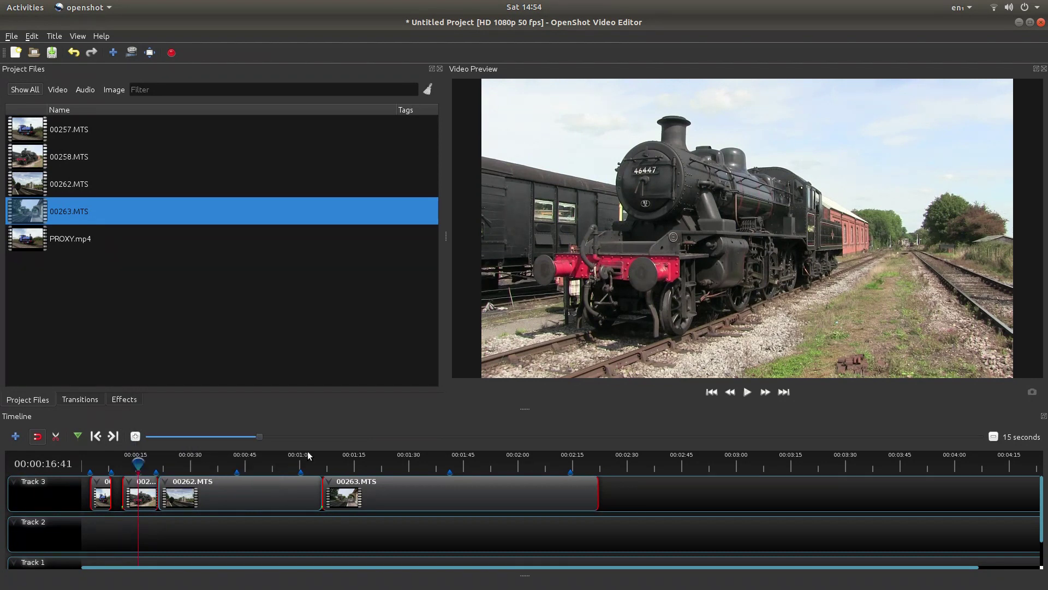
left_click(114, 440)
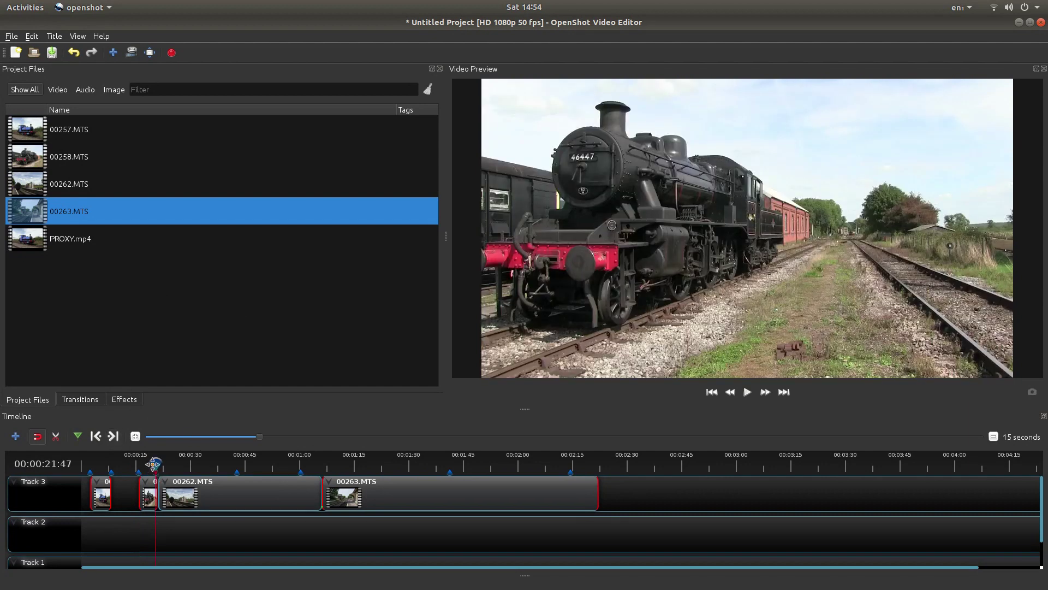
right_click(157, 465)
right_click(155, 483)
mouse_move(211, 420)
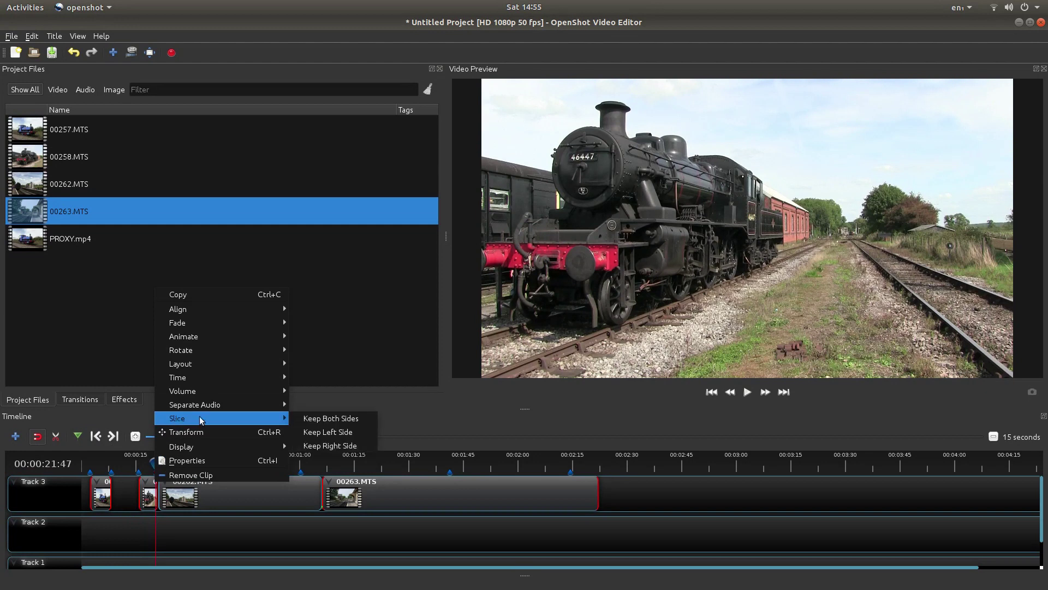
left_click(332, 432)
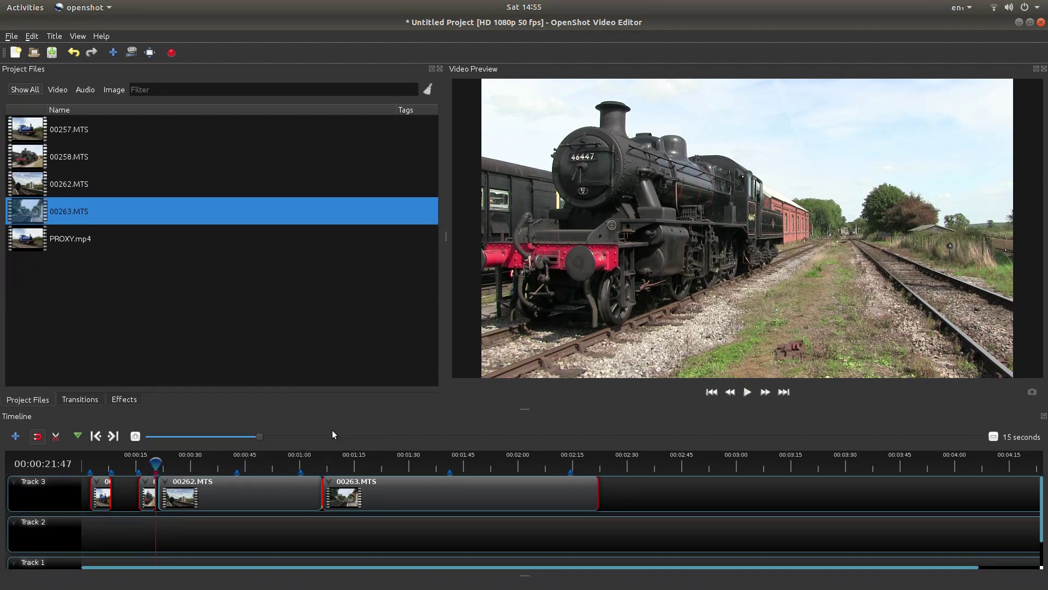
- Trim 00262.MTS to the 00:00:45:31–00:01:04:17 markers and advance to the next marker
left_click(114, 435)
right_click(234, 483)
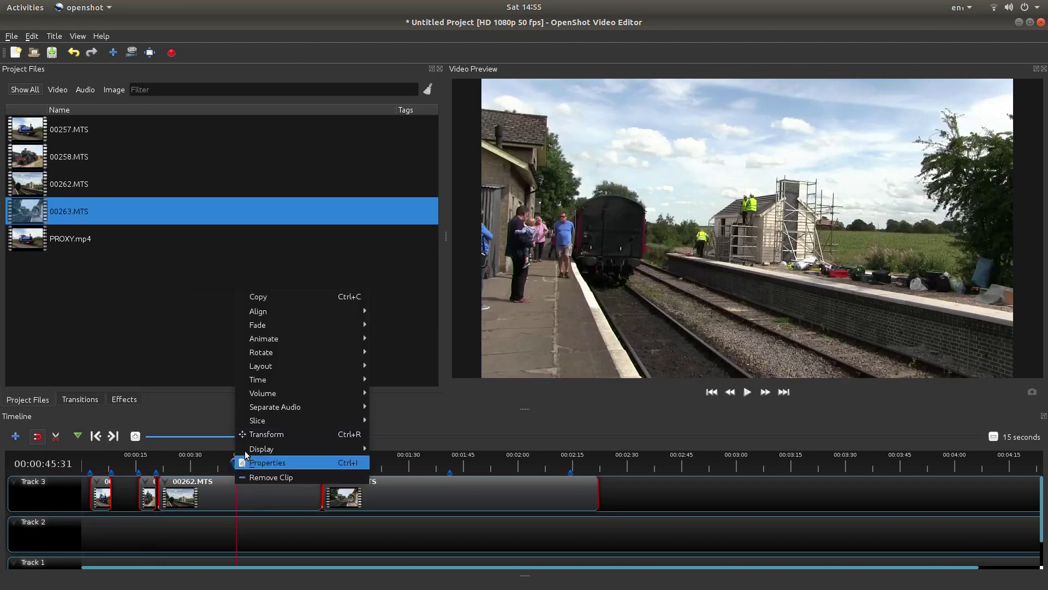
mouse_move(251, 422)
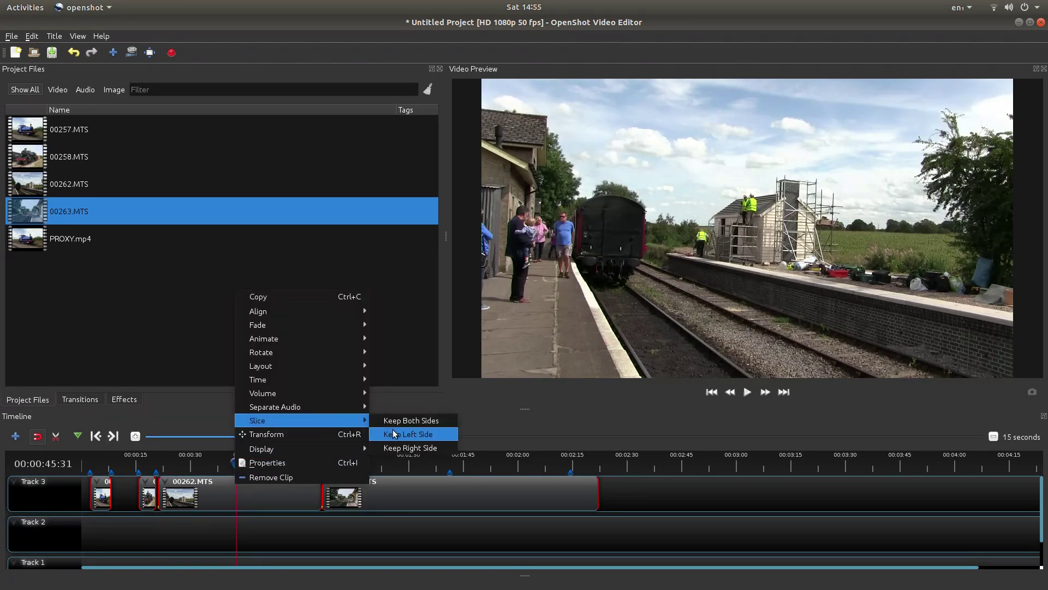
left_click(401, 447)
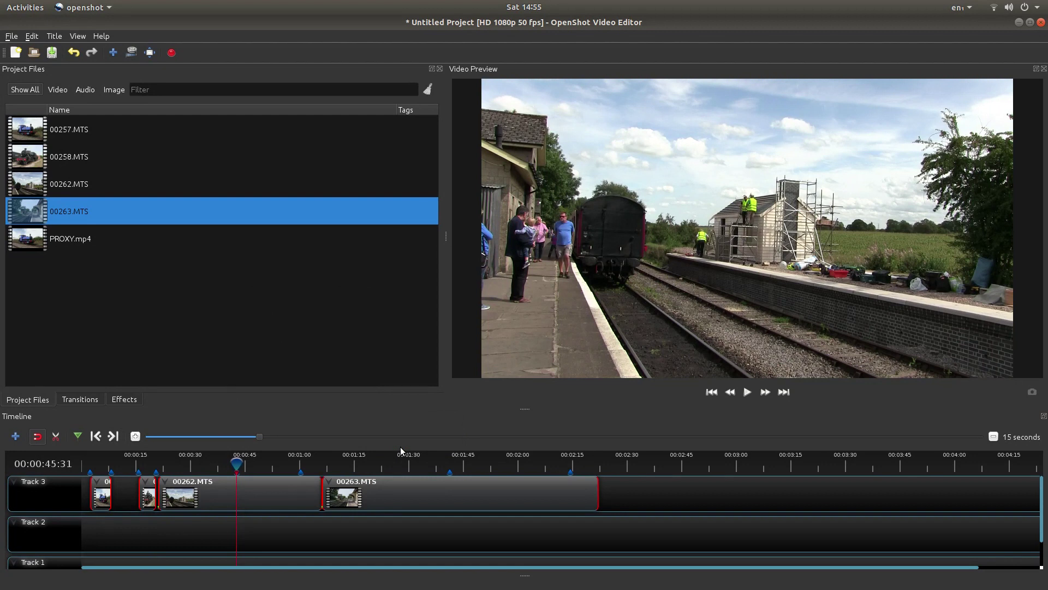
left_click(113, 435)
right_click(299, 484)
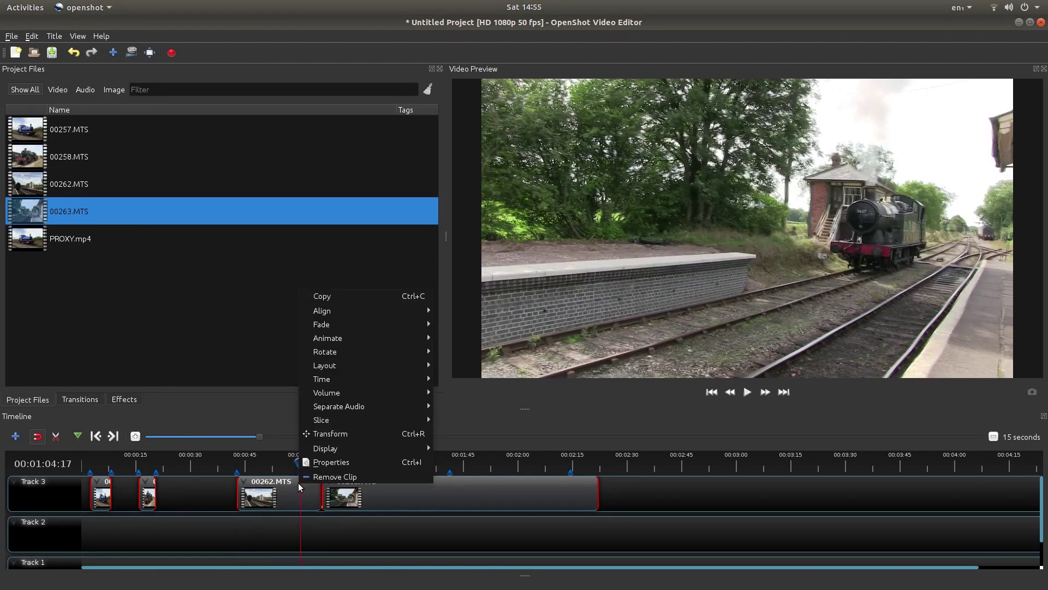
mouse_move(314, 424)
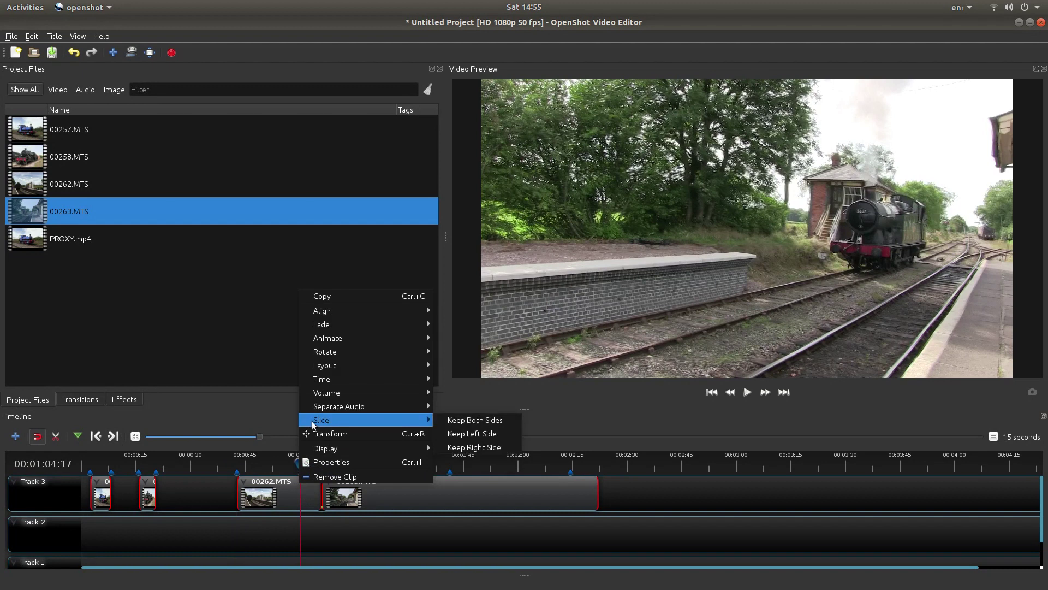
left_click(459, 433)
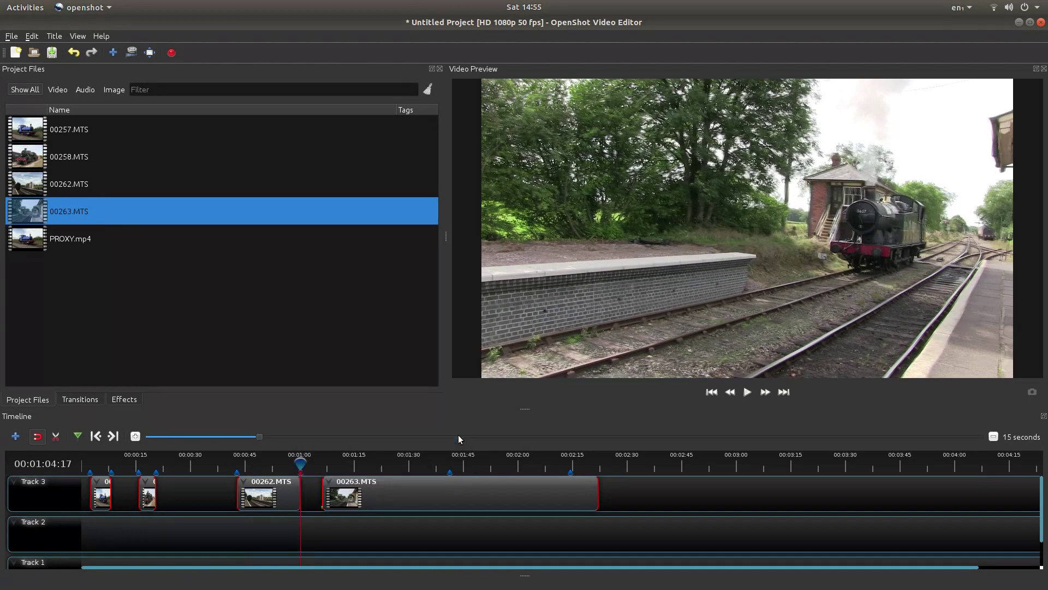
left_click(113, 435)
left_click(113, 436)
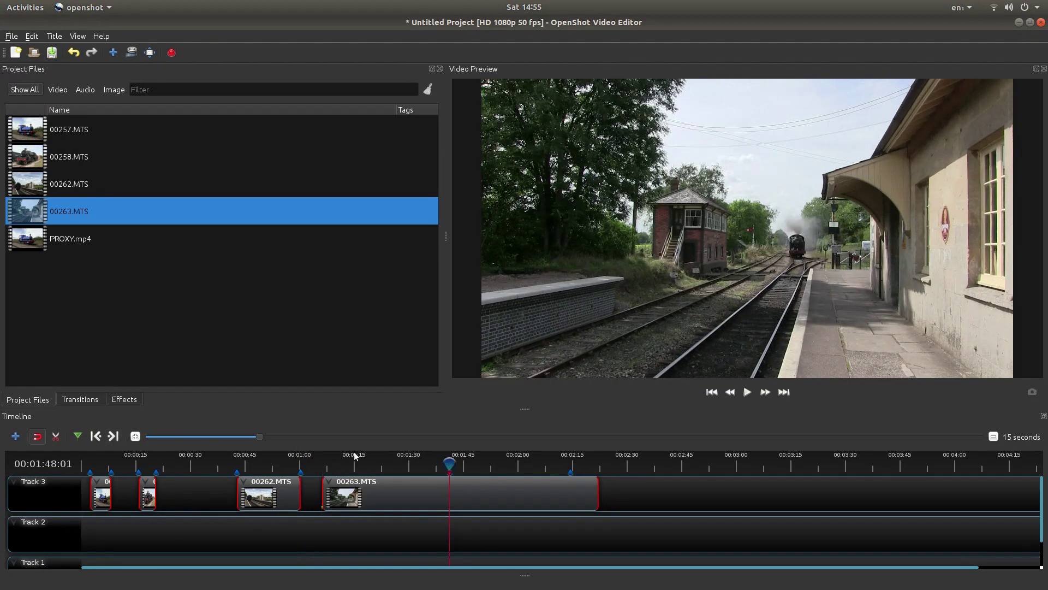
- Undo a mistaken Keep Left slice on 00263.MTS and return to the 1:48 marker
right_click(449, 482)
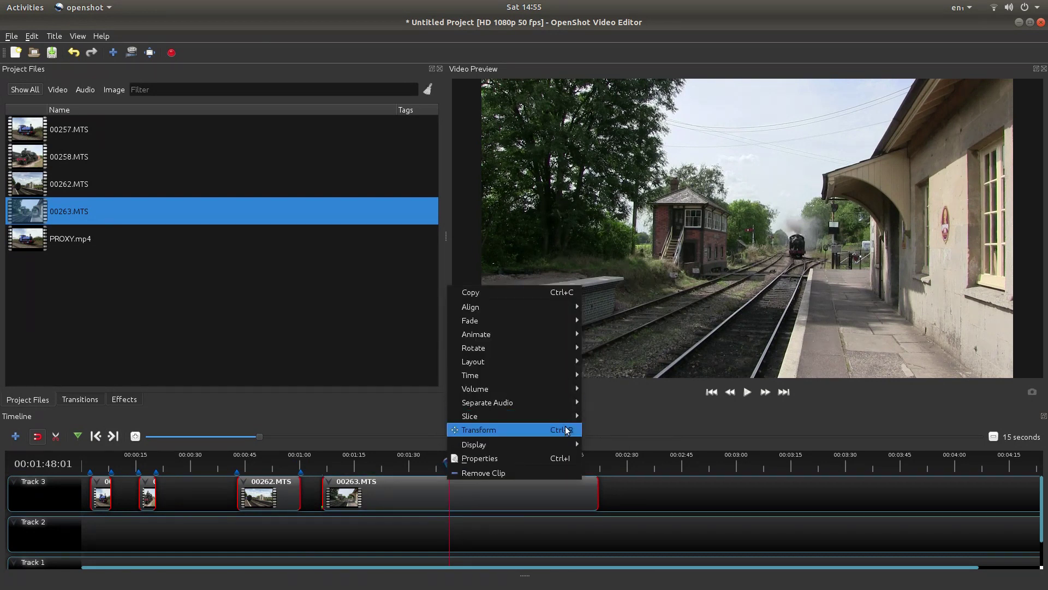
mouse_move(520, 417)
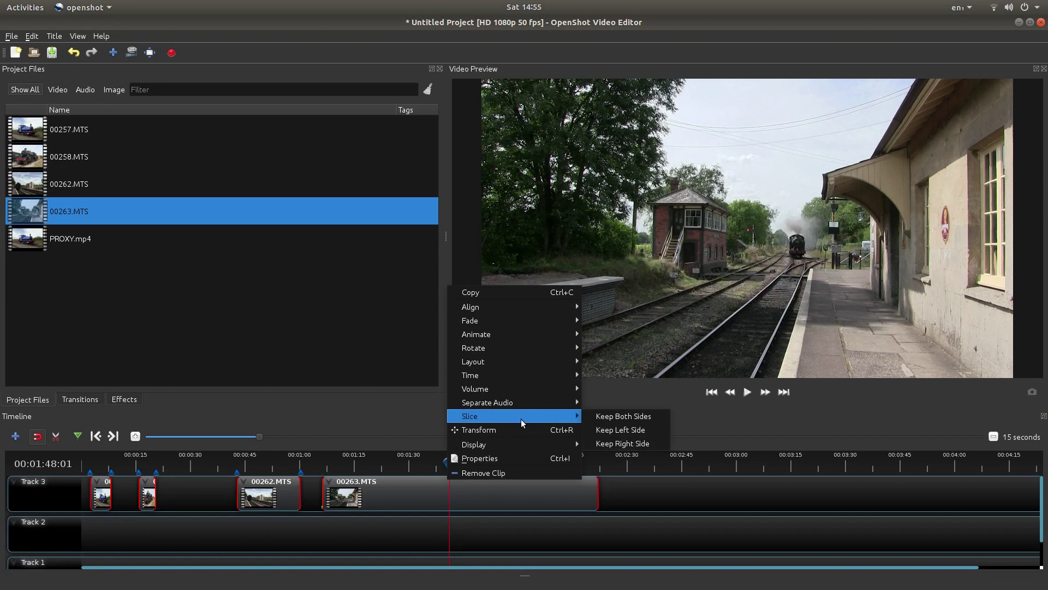
left_click(605, 429)
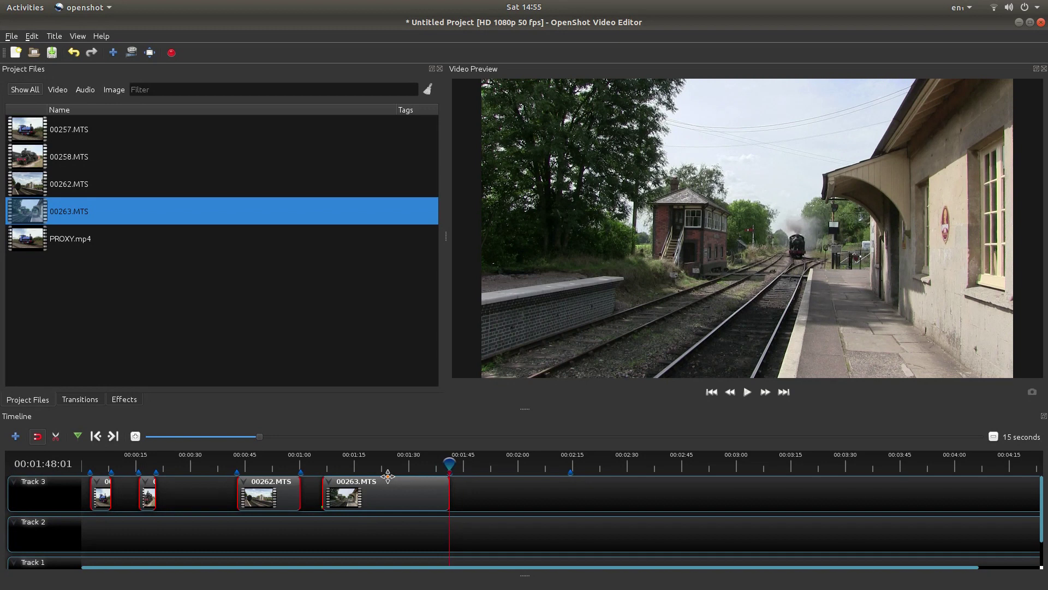
key("ctrl+z")
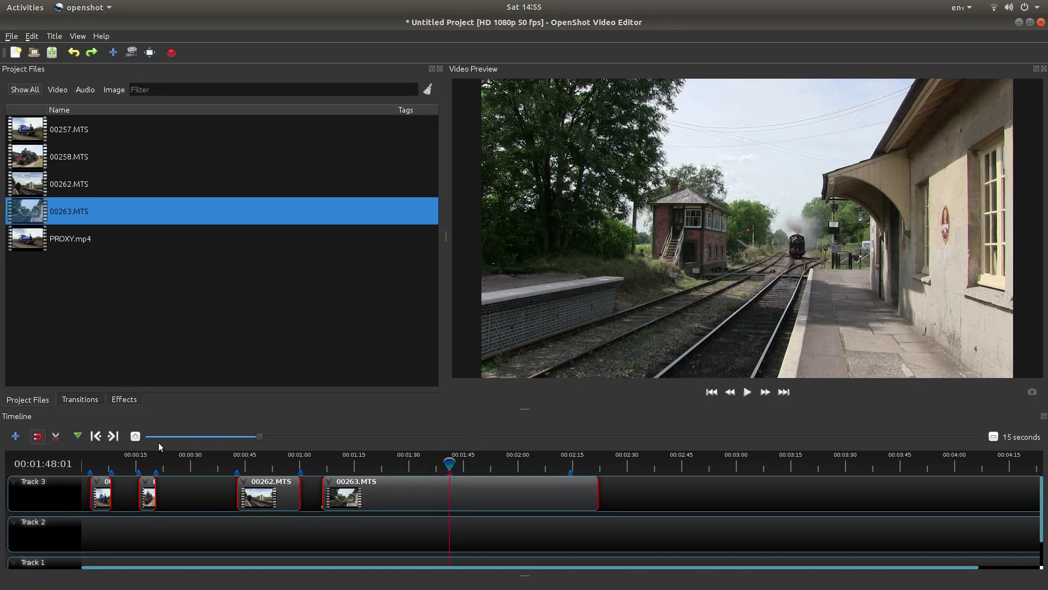
left_click(115, 436)
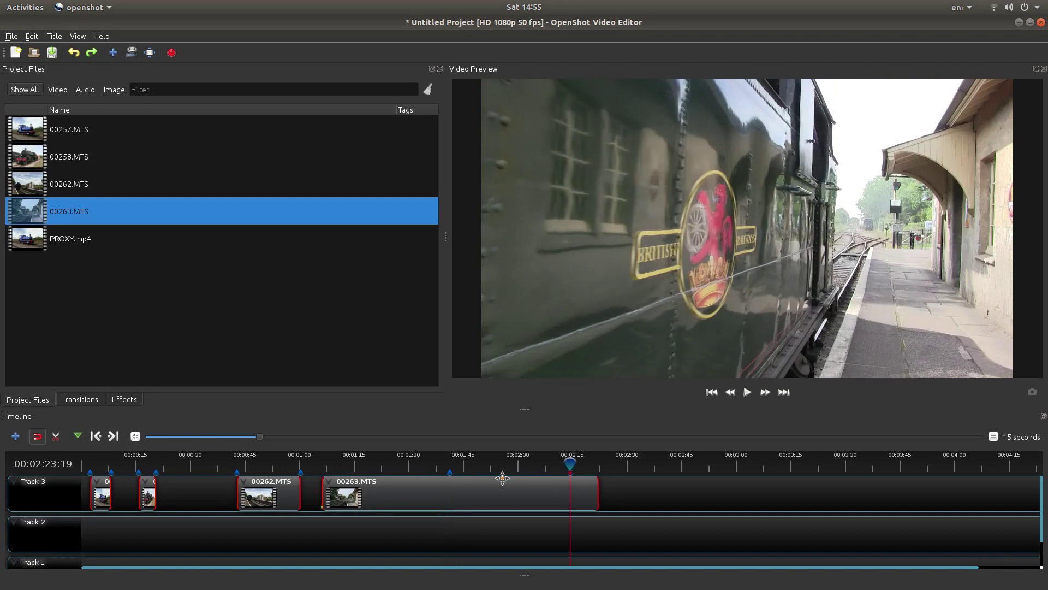
left_click(96, 436)
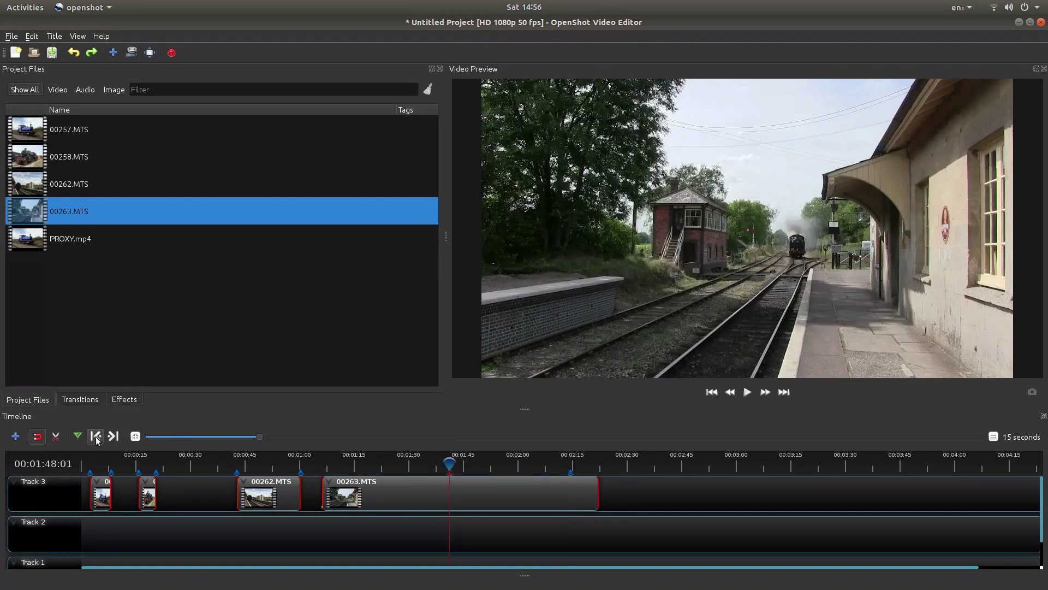
- Slice 00263.MTS to keep only the stretch between the 1:48 and 2:23 markers
right_click(450, 494)
mouse_move(523, 431)
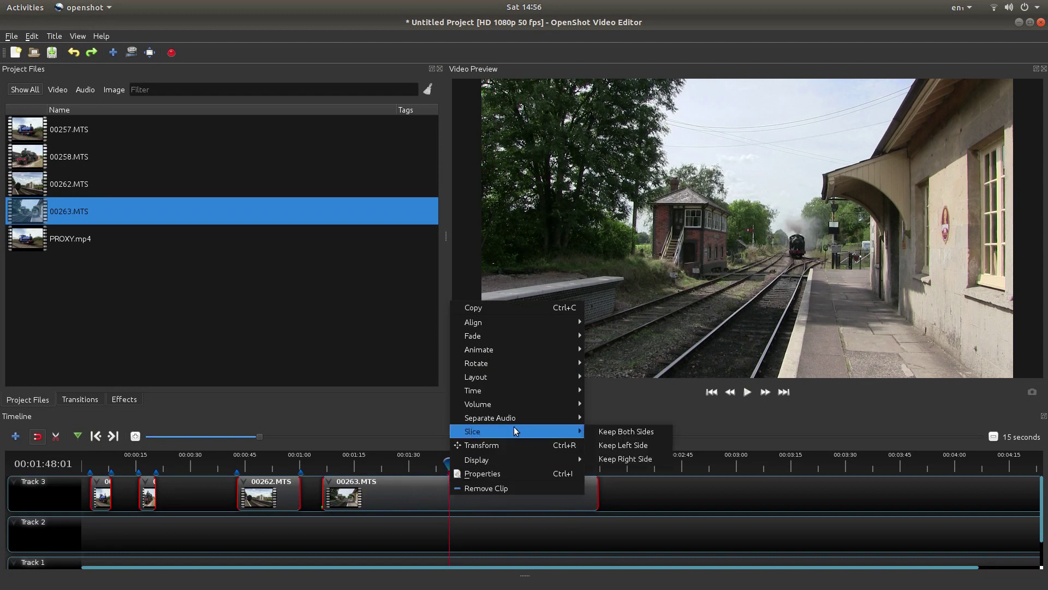
left_click(627, 460)
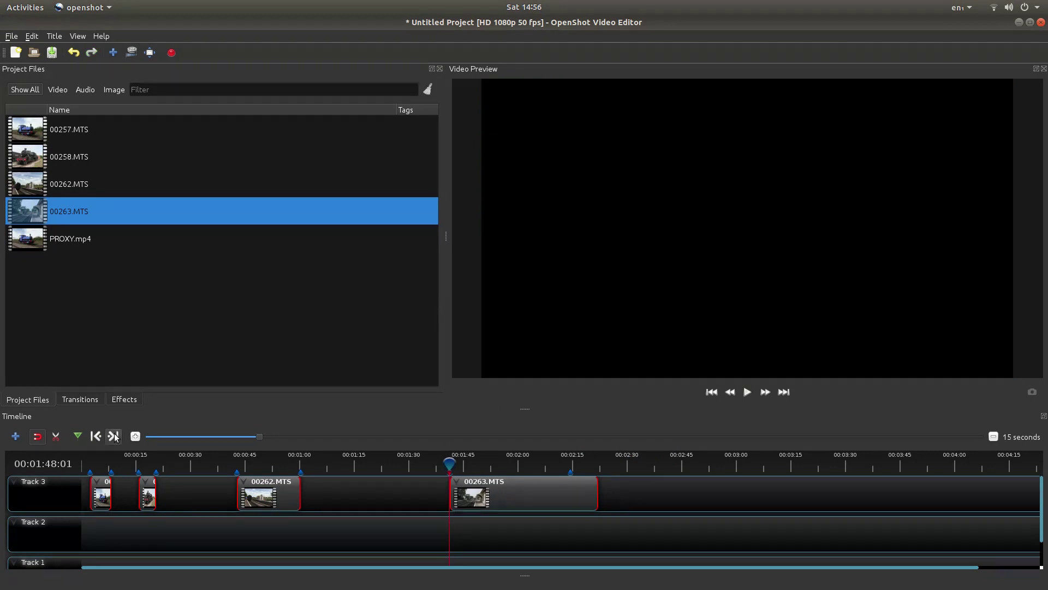
left_click(570, 461)
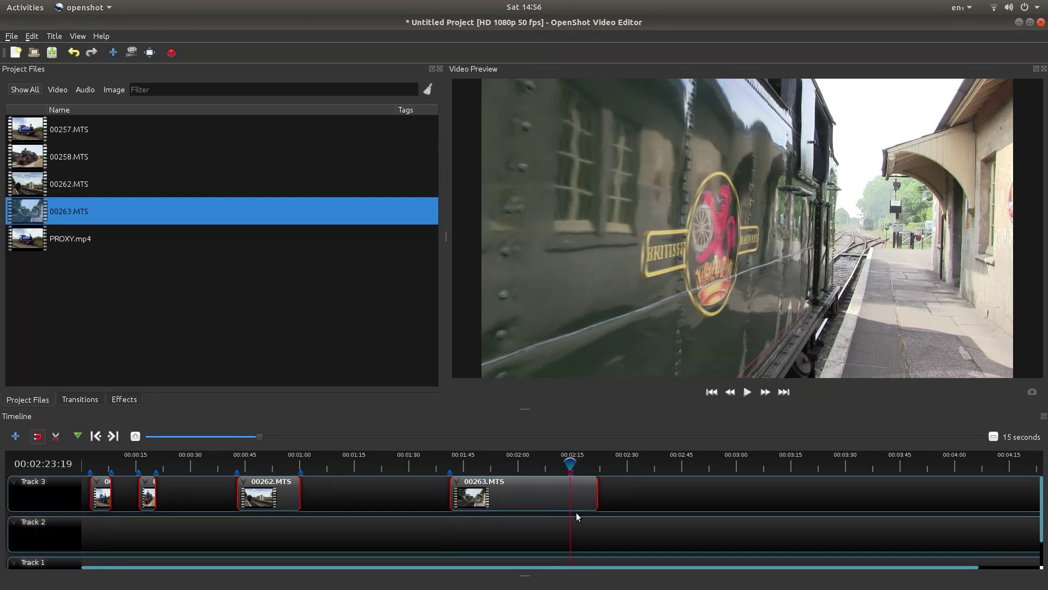
right_click(568, 494)
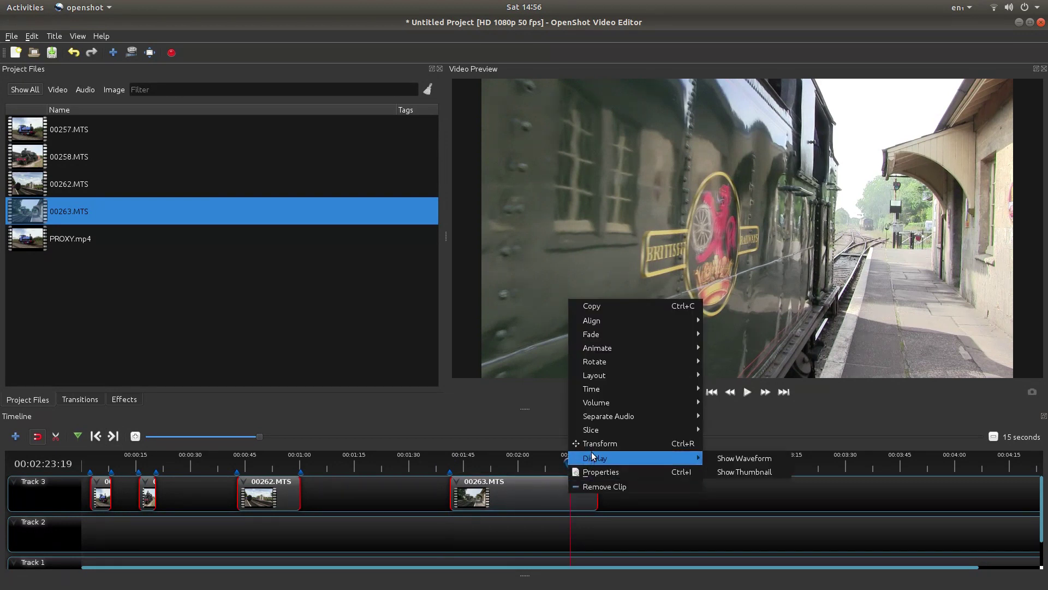
mouse_move(591, 430)
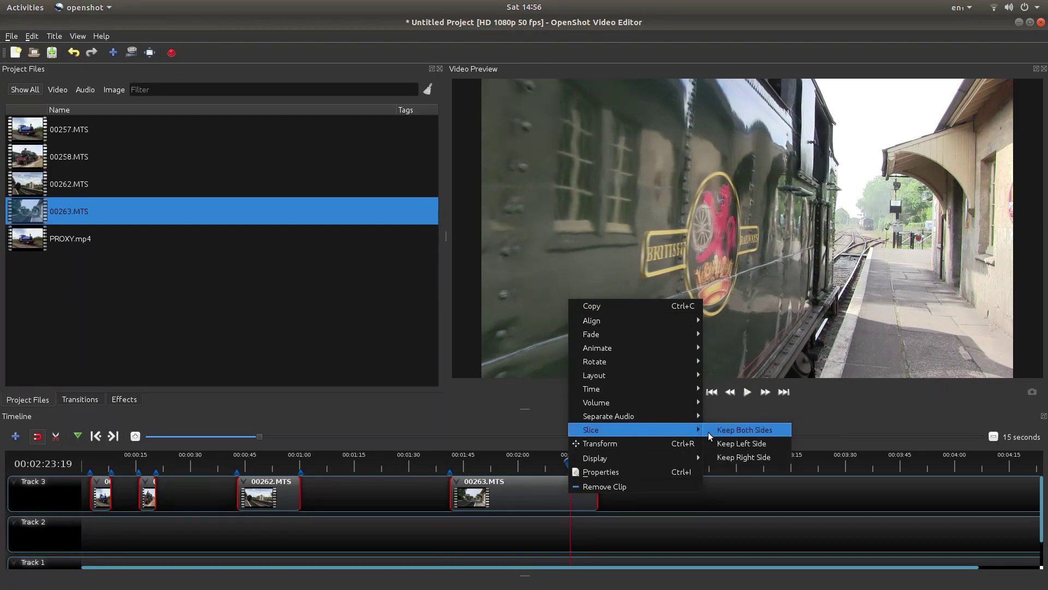
left_click(746, 443)
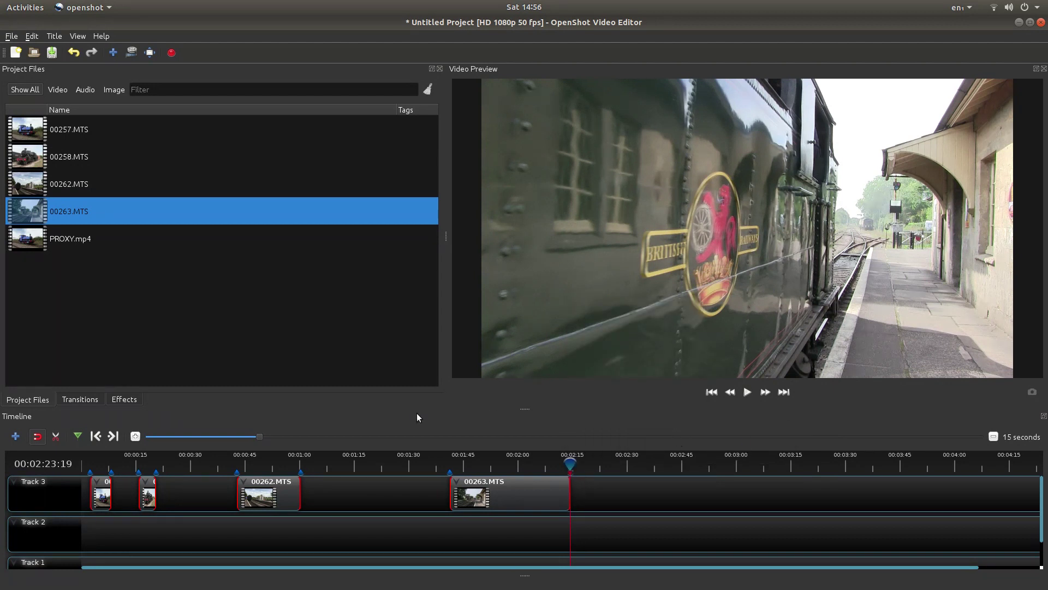
left_click(712, 392)
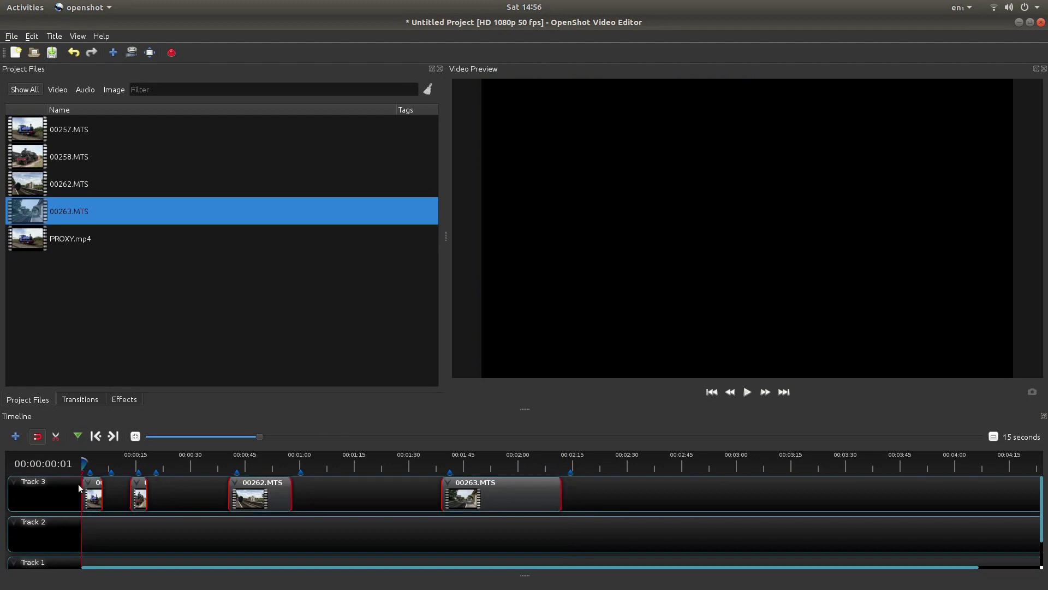
- Slide the first clip, 00262.MTS and 00263.MTS left to close the gaps, then preview playback
mouse_move(99, 492)
left_mouse_down()
mouse_move(89, 492)
mouse_move(136, 488)
mouse_move(112, 491)
left_mouse_up()
left_click_drag(258, 487, 141, 488)
left_click_drag(497, 493, 238, 491)
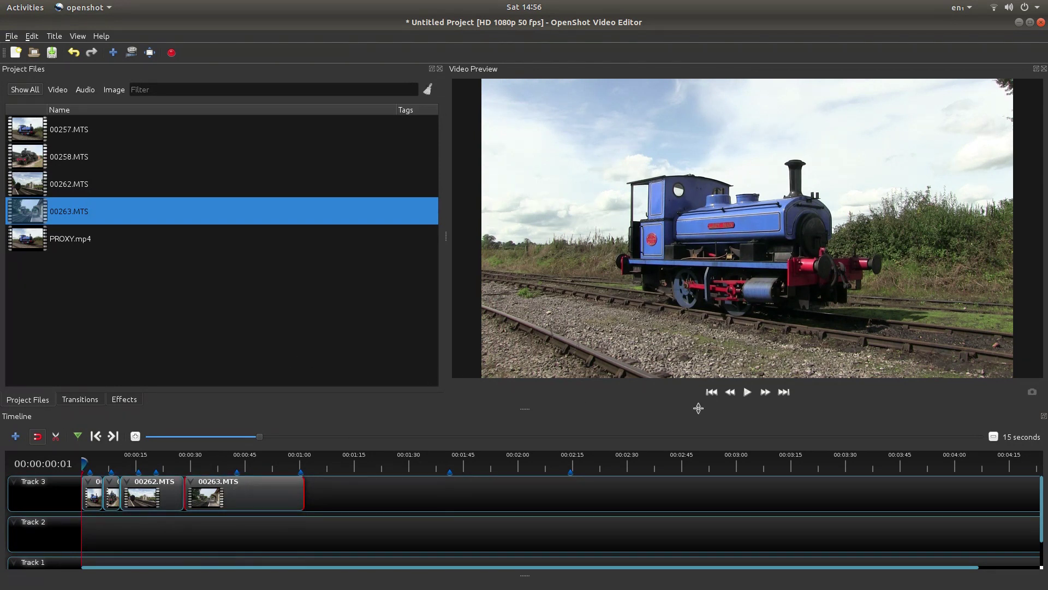
left_click(748, 392)
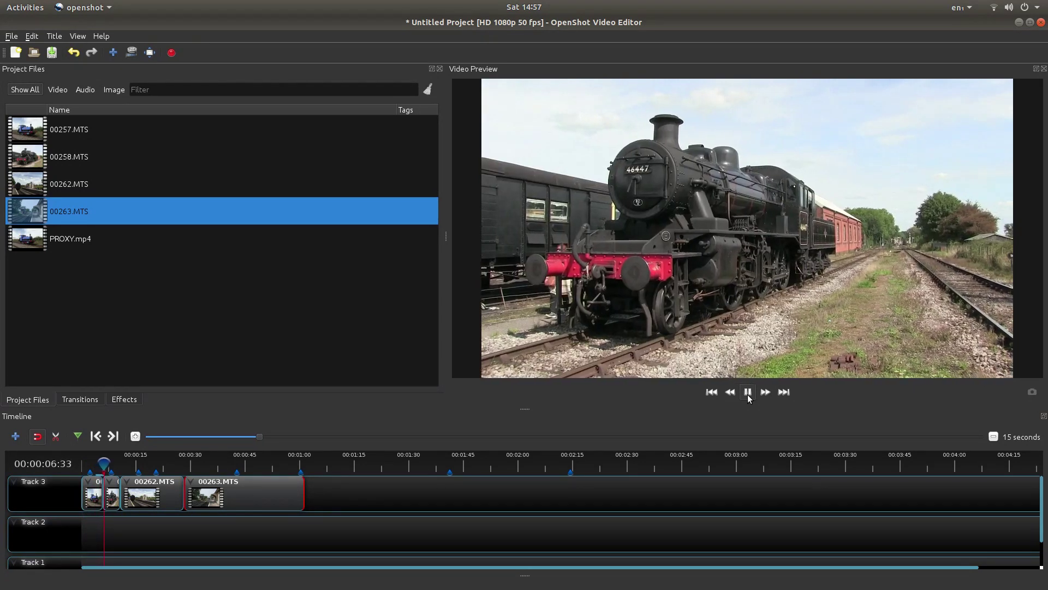
left_click(748, 395)
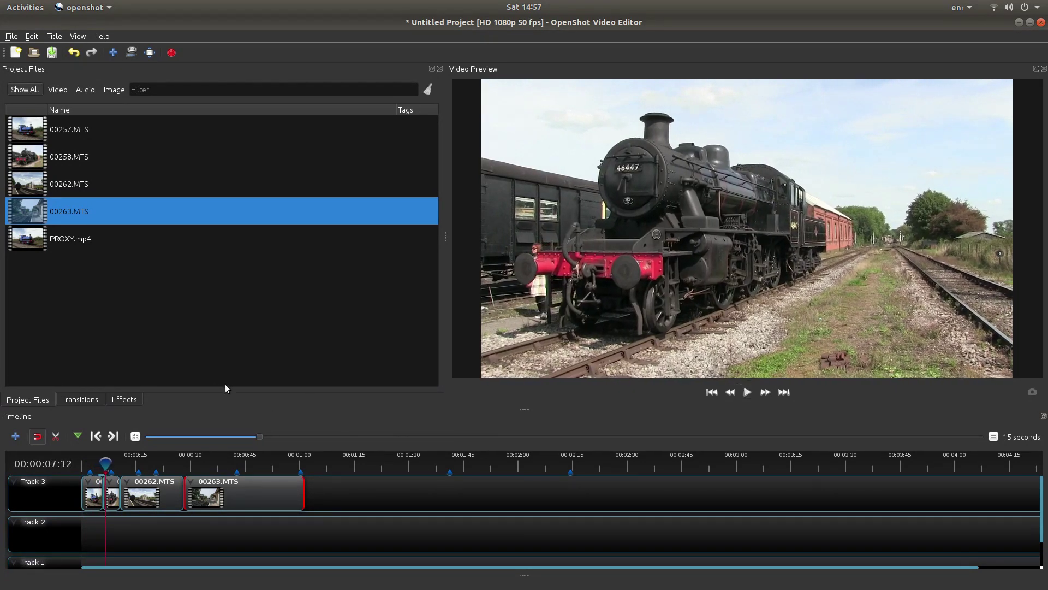
- Export the timeline as an MP4 (h.264) file named TRAINS to the Desktop
left_click(172, 52)
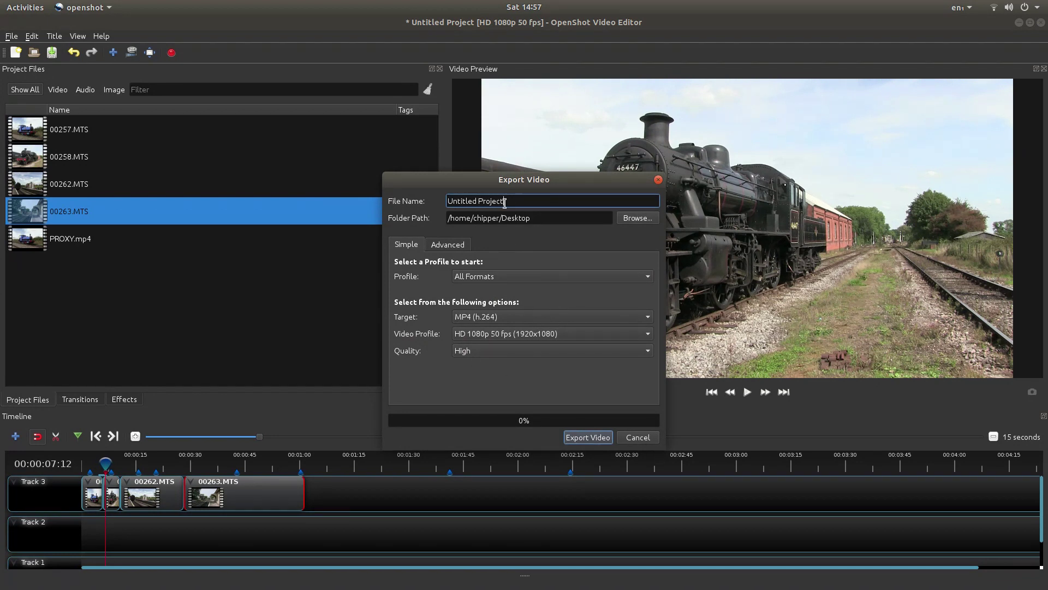
left_click_drag(502, 201, 450, 192)
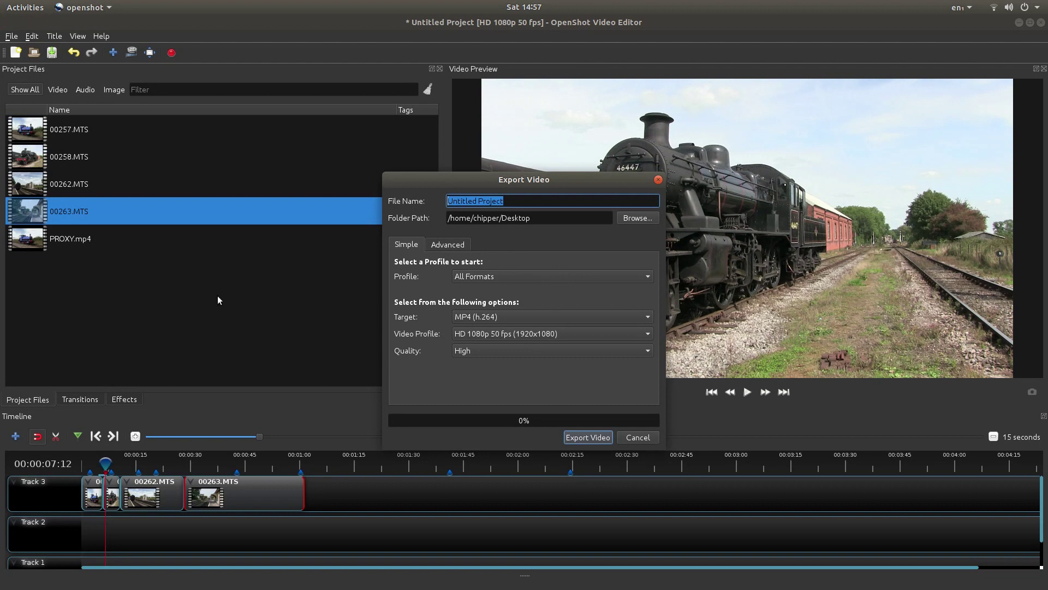
type("TRAINS")
left_click(594, 441)
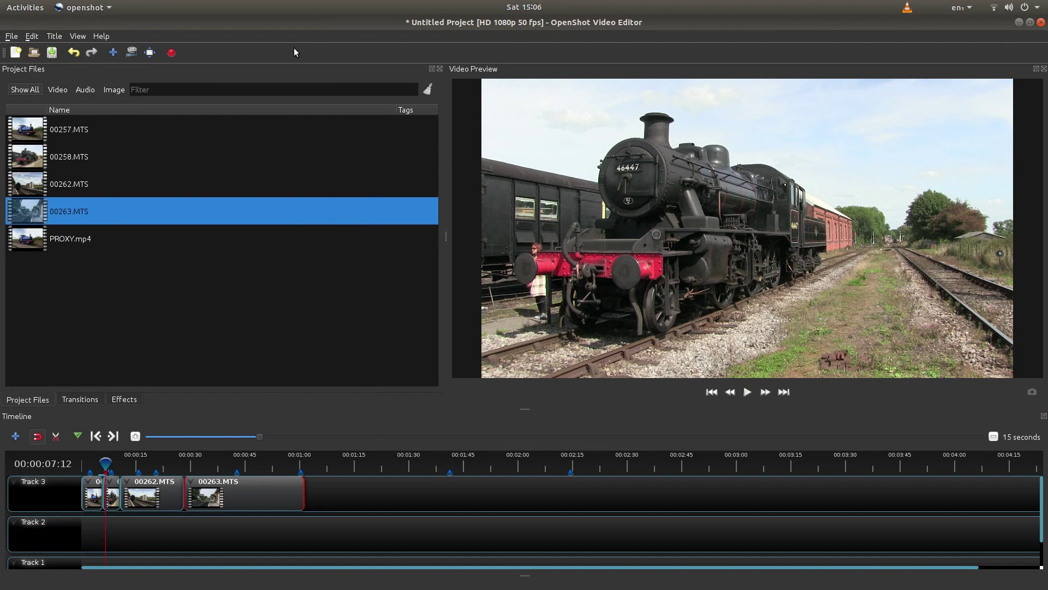
- Bring up VLC showing TRAINS.mp4 and start playback
left_click(6, 375)
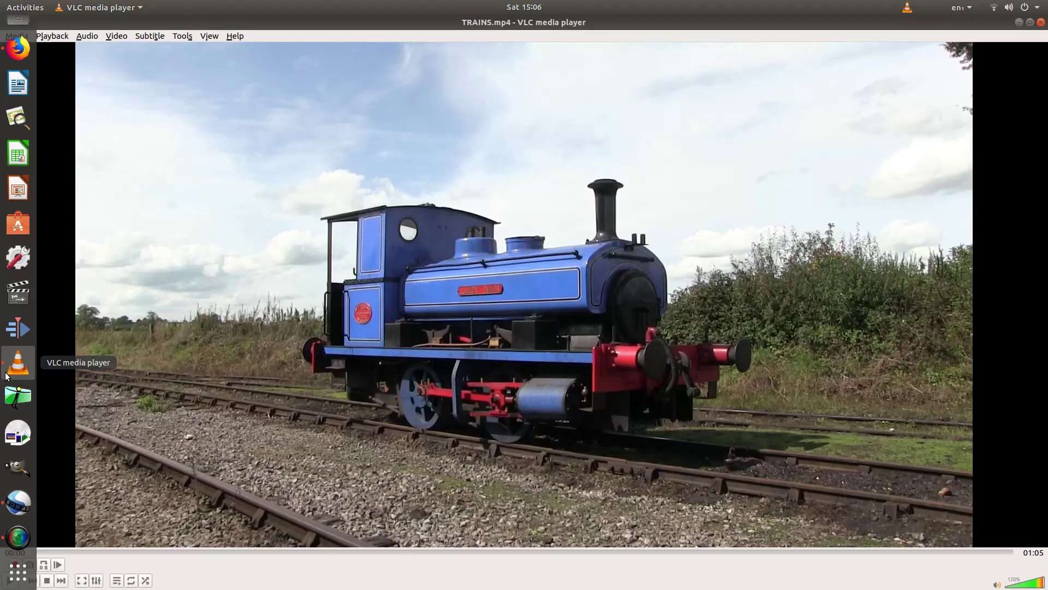
left_click(13, 582)
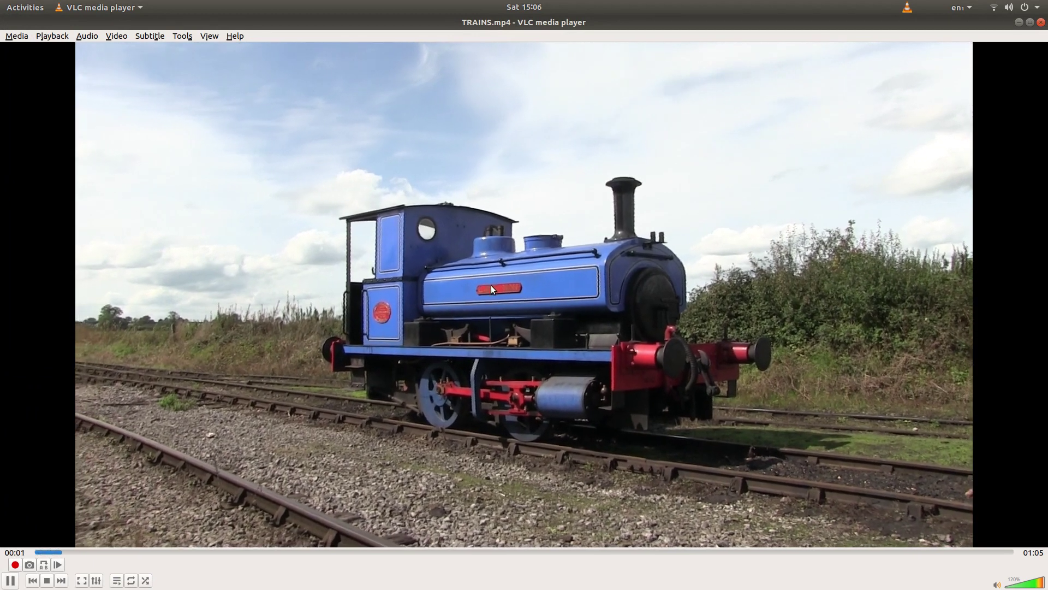